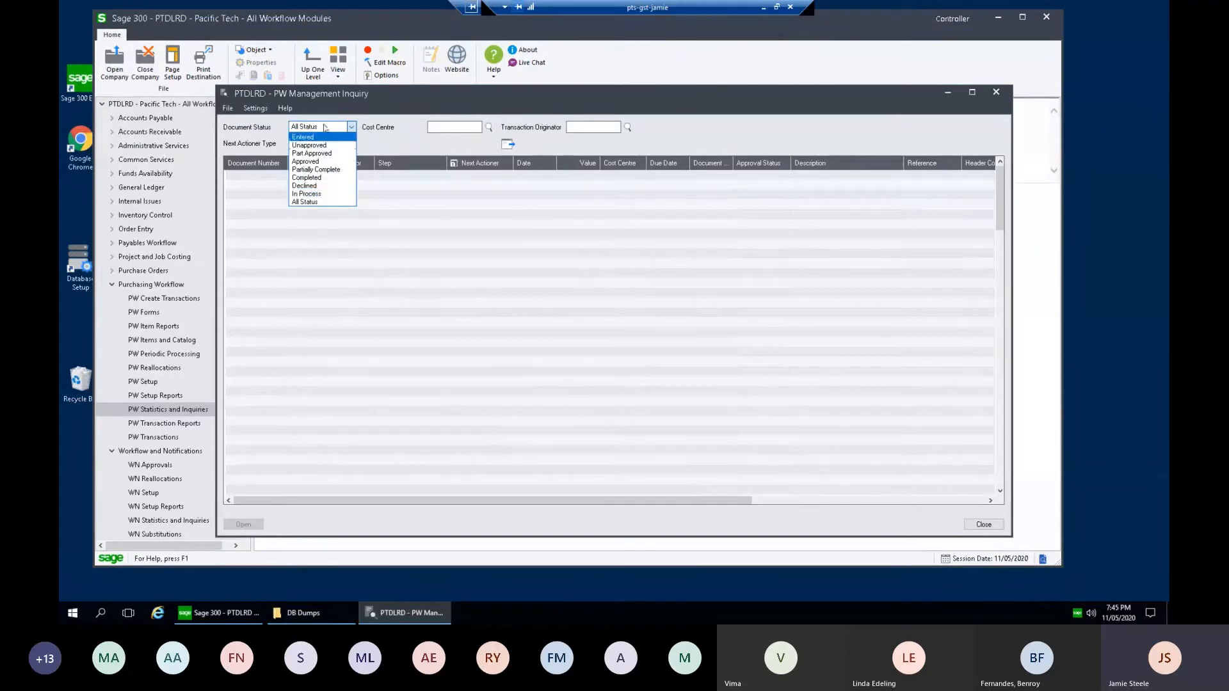
Step: Filter Management Inquiry to In Process documents and select requisition RQN0000630
{"action": "left_click", "coordinate": [322, 194]}
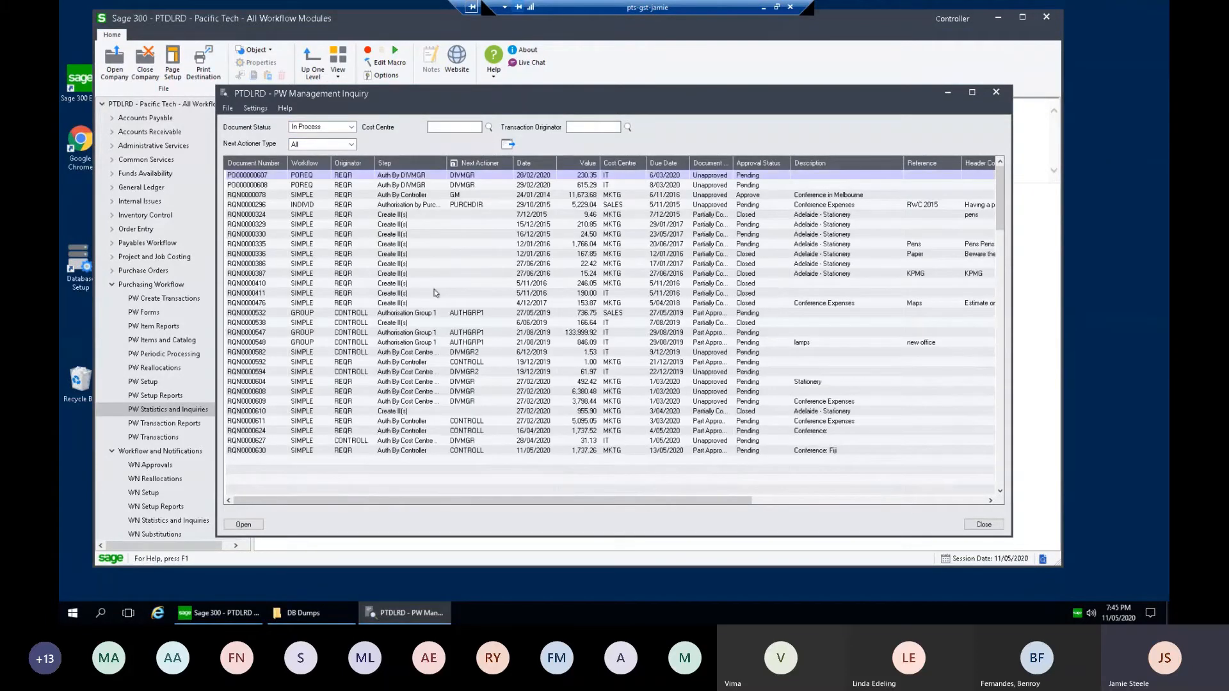
{"action": "left_click", "coordinate": [277, 450]}
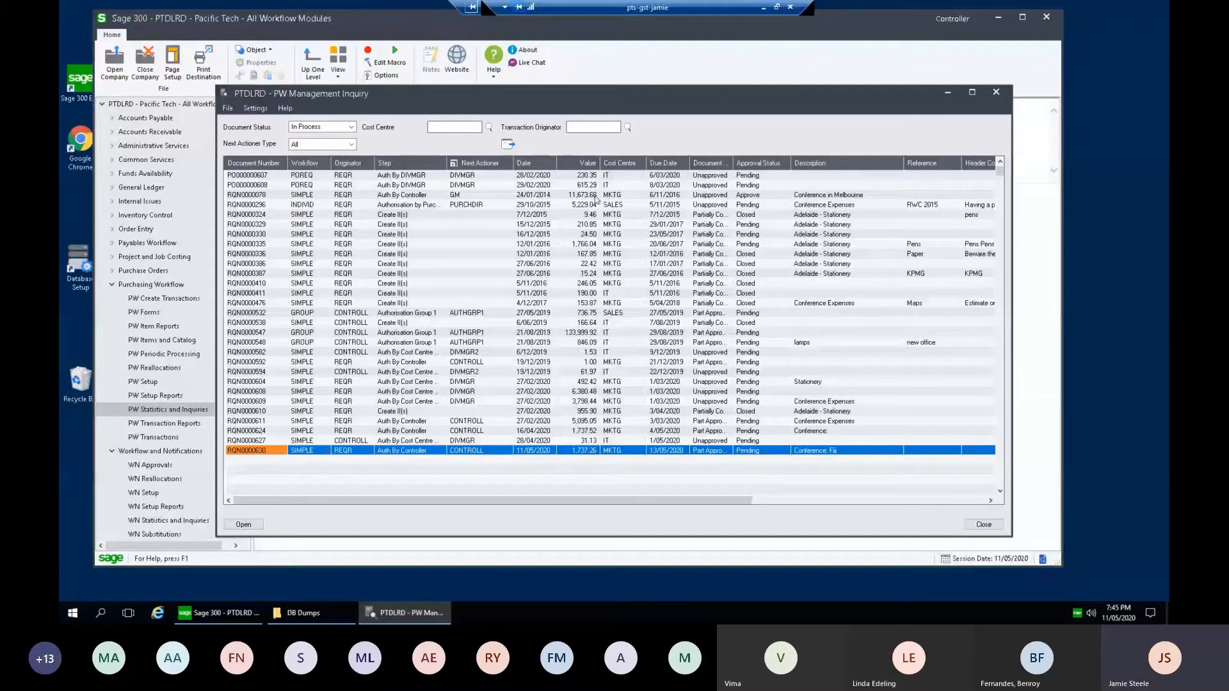
{"action": "left_click_drag", "start_coordinate": [711, 101], "coordinate": [722, 73]}
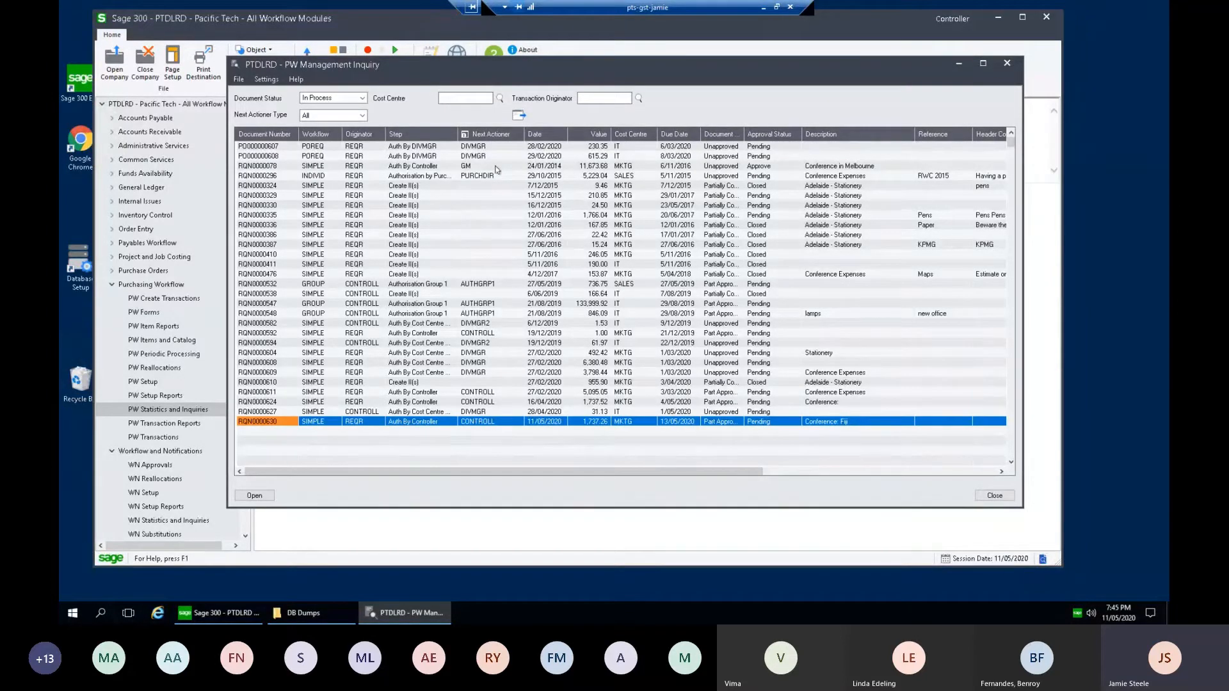
Step: Check the cost centre and originator filters and RQN0000630's next actioner, then close the inquiry
{"action": "left_click", "coordinate": [459, 96]}
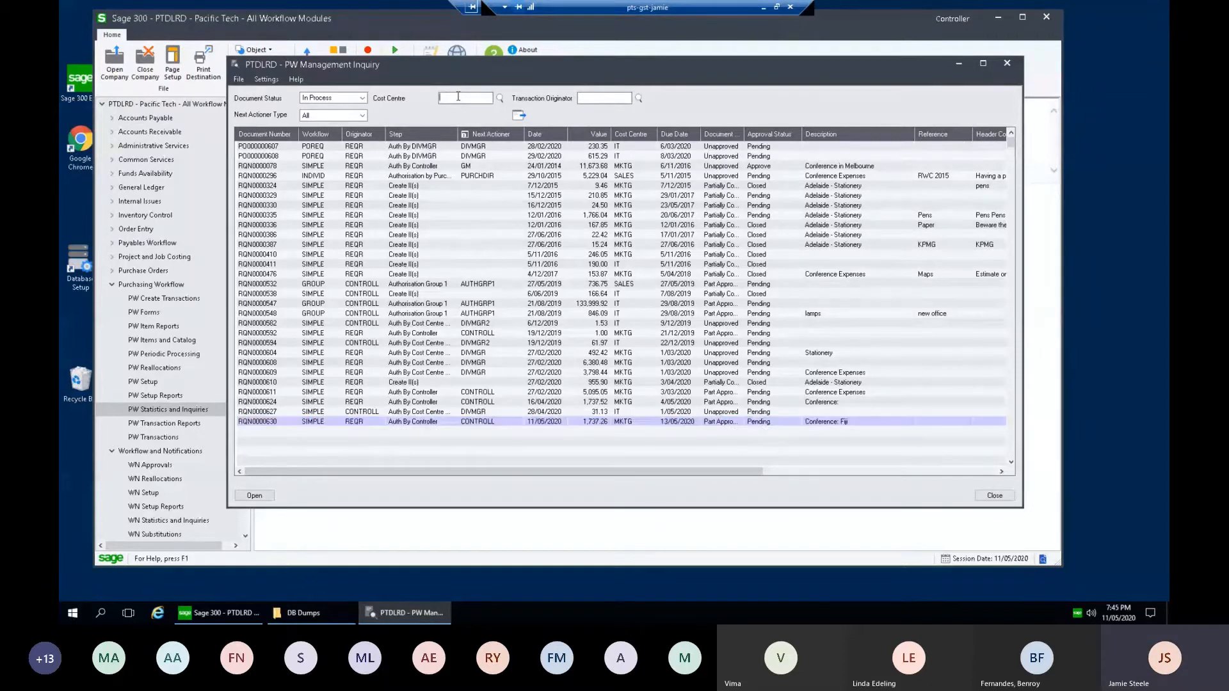
{"action": "left_click", "coordinate": [603, 98]}
{"action": "left_click", "coordinate": [480, 422]}
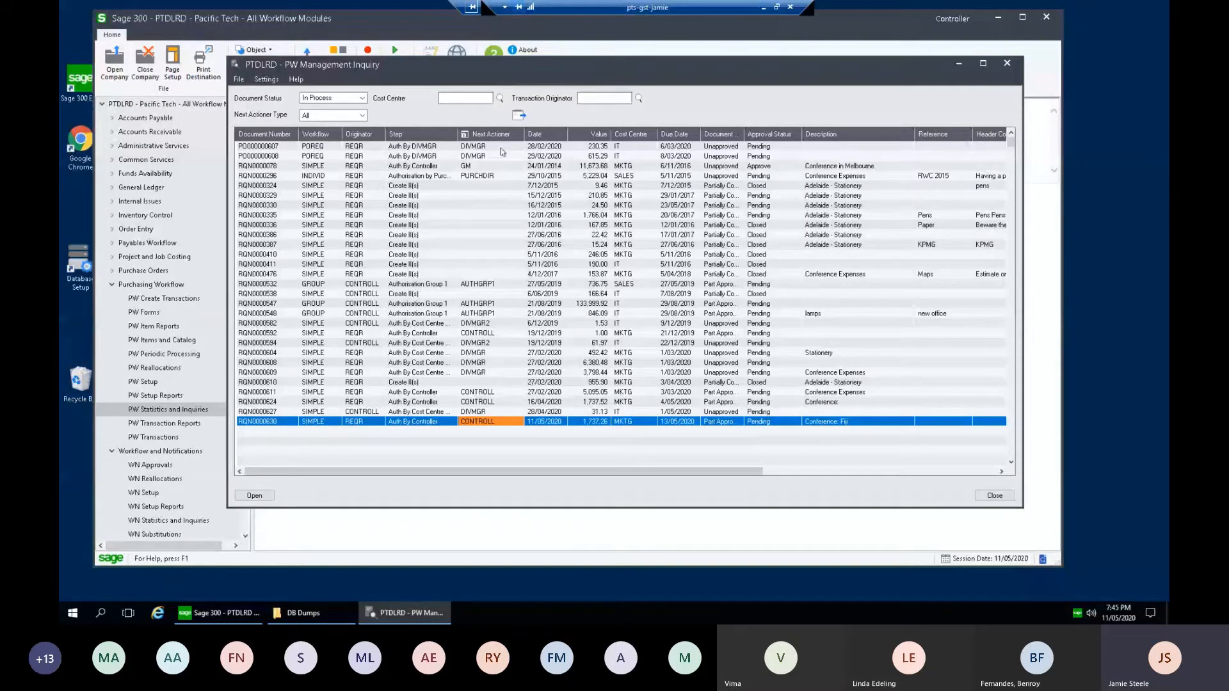
{"action": "left_click", "coordinate": [489, 414]}
{"action": "left_click", "coordinate": [489, 420]}
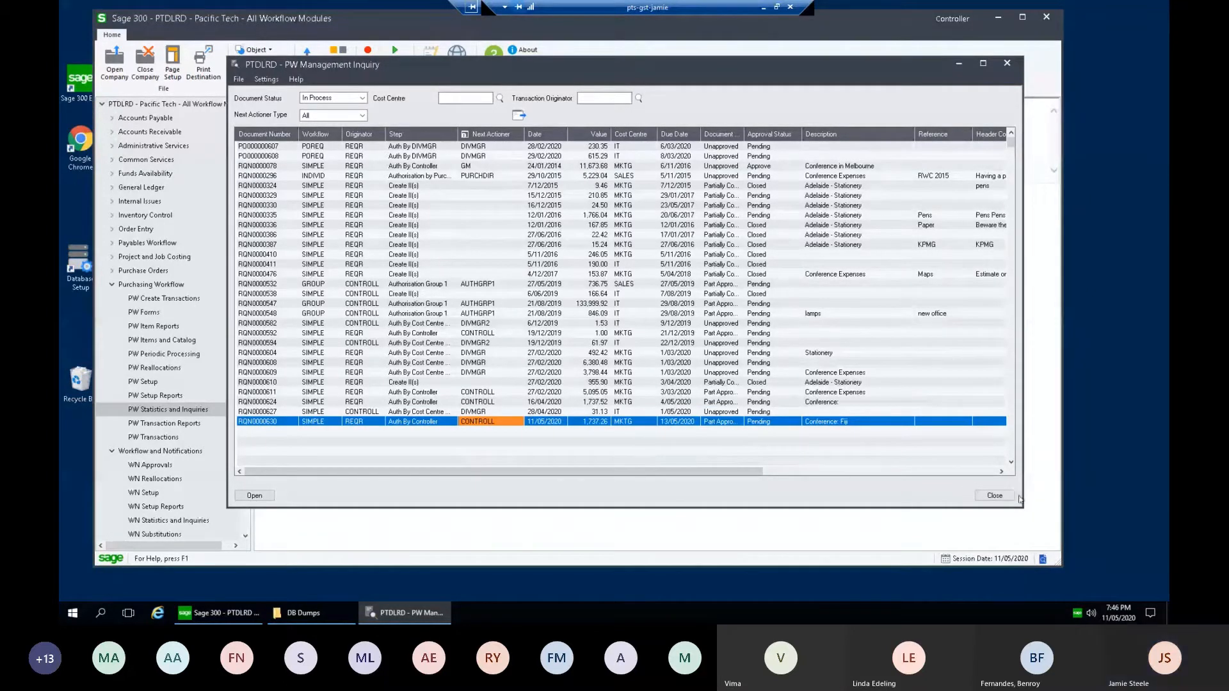
{"action": "left_click", "coordinate": [995, 496]}
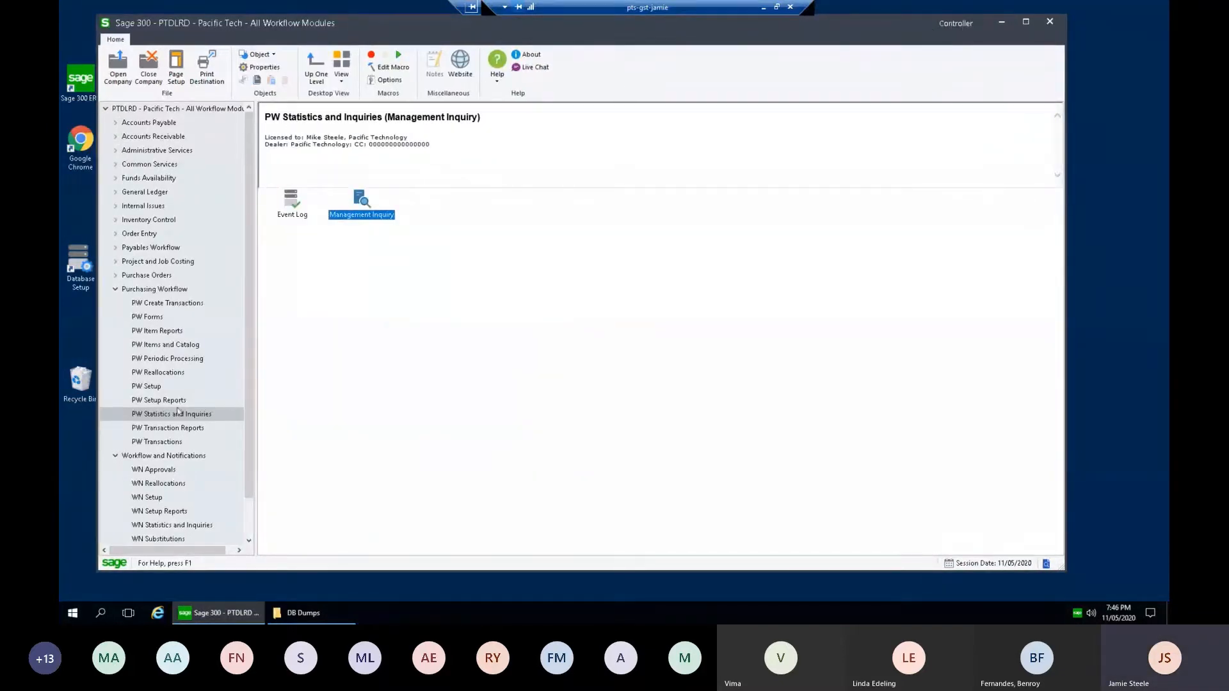
Step: Open the PW Approval Console and select requisition RQN0000630
{"action": "left_click", "coordinate": [179, 443]}
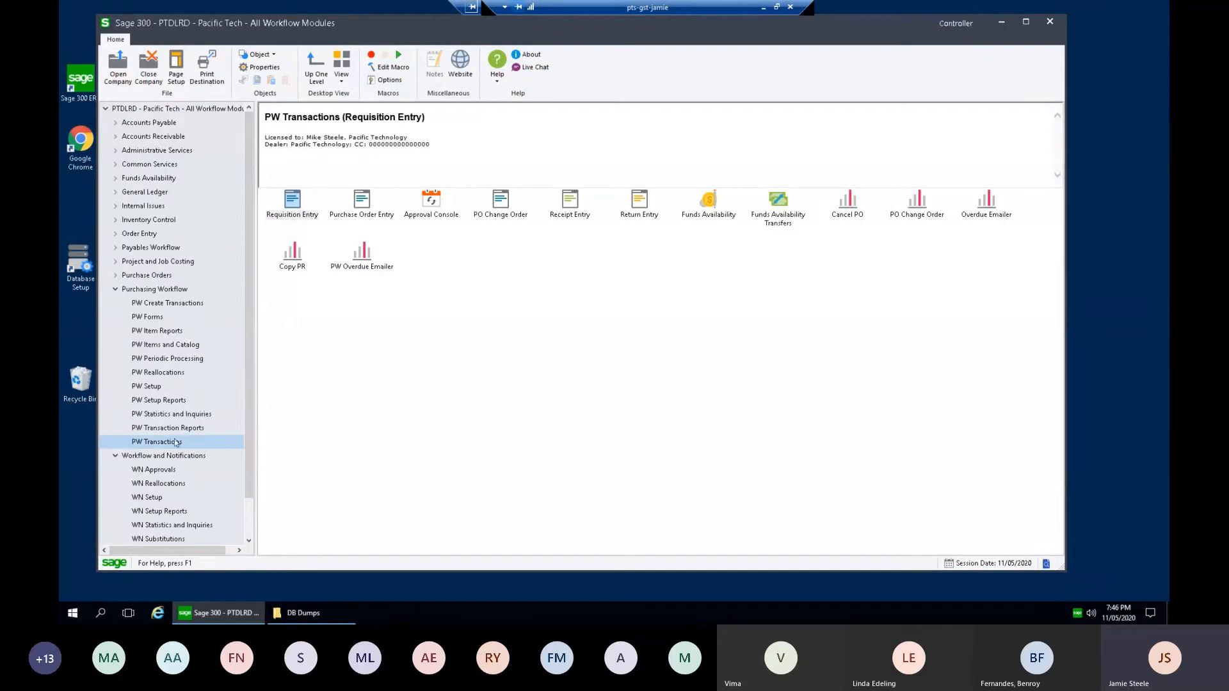
{"action": "double_click", "coordinate": [432, 204]}
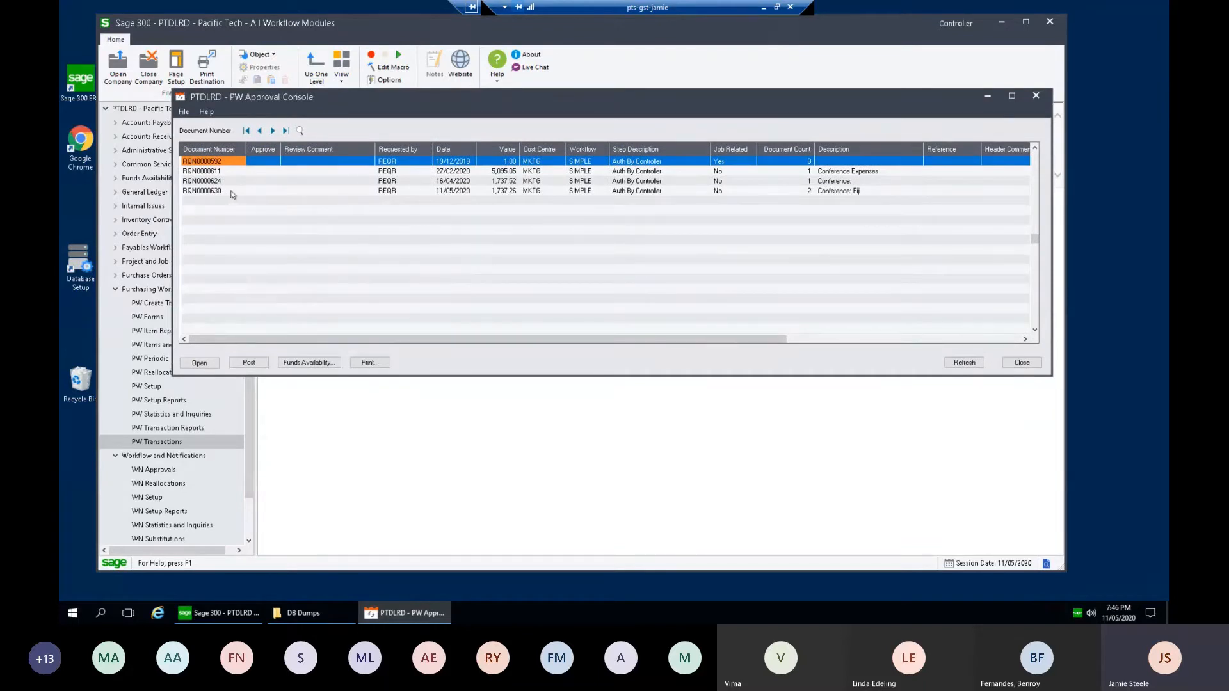
{"action": "left_click", "coordinate": [272, 192]}
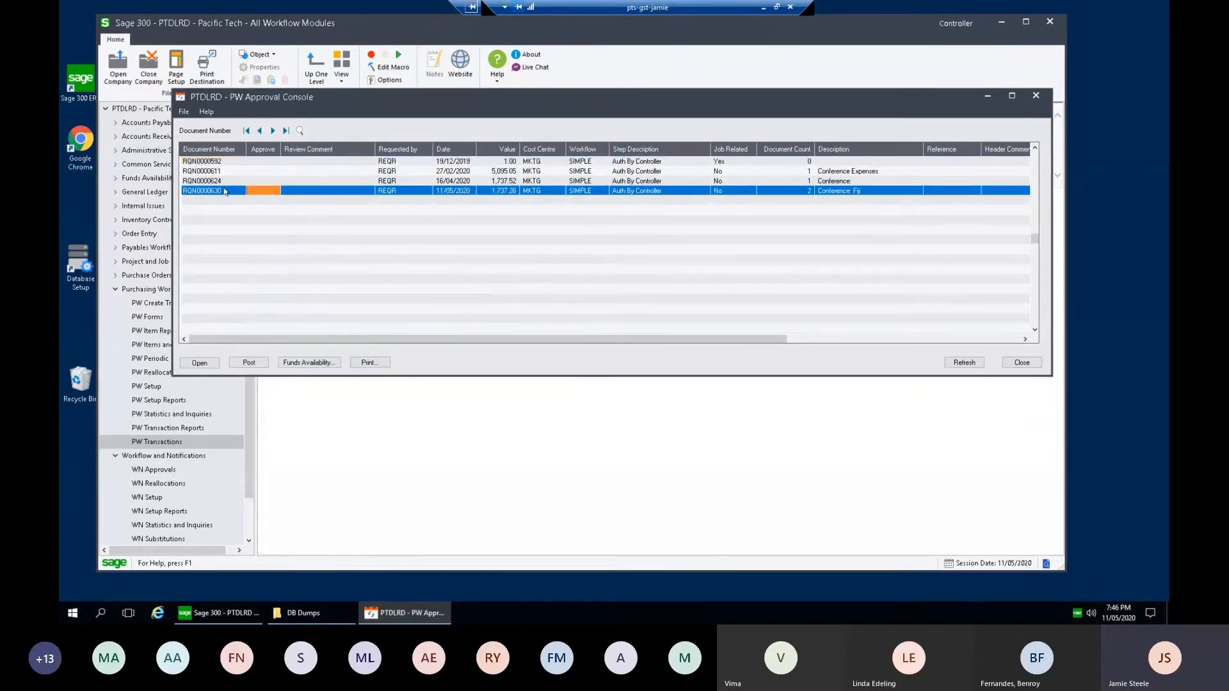
Step: Review RQN0000630's requester, date, value, Conference: Fiji description and attachments, then open it
{"action": "left_click", "coordinate": [396, 192]}
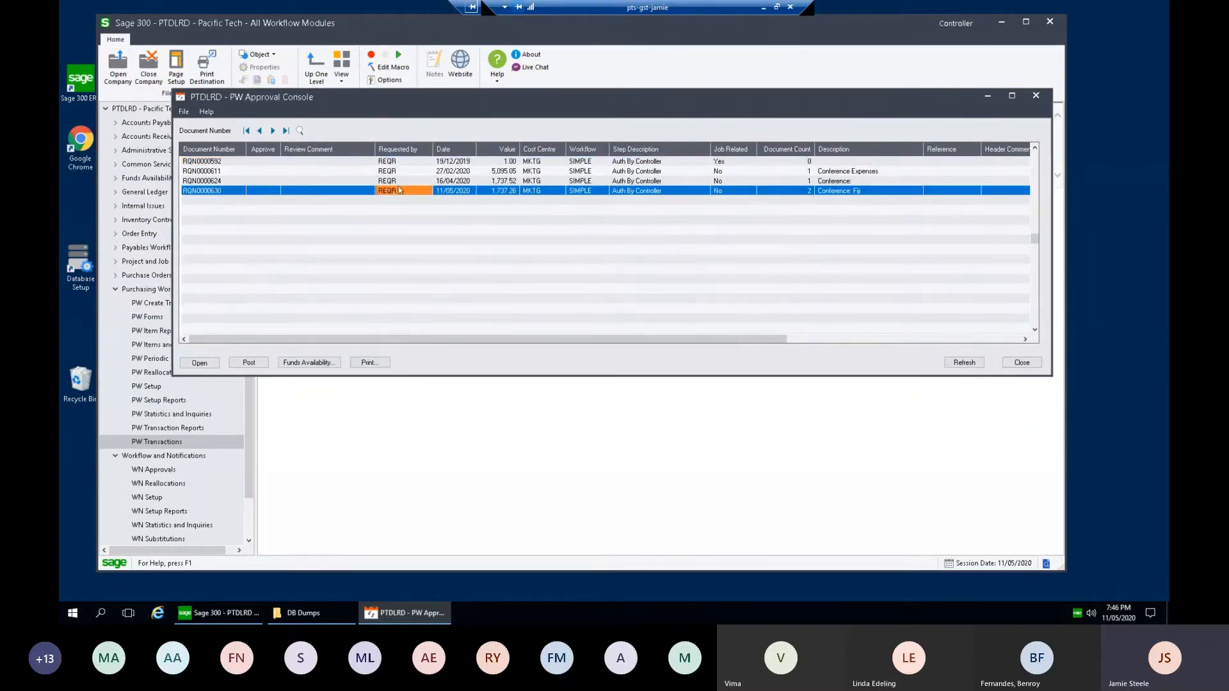
{"action": "left_click", "coordinate": [455, 192]}
{"action": "left_click", "coordinate": [507, 193]}
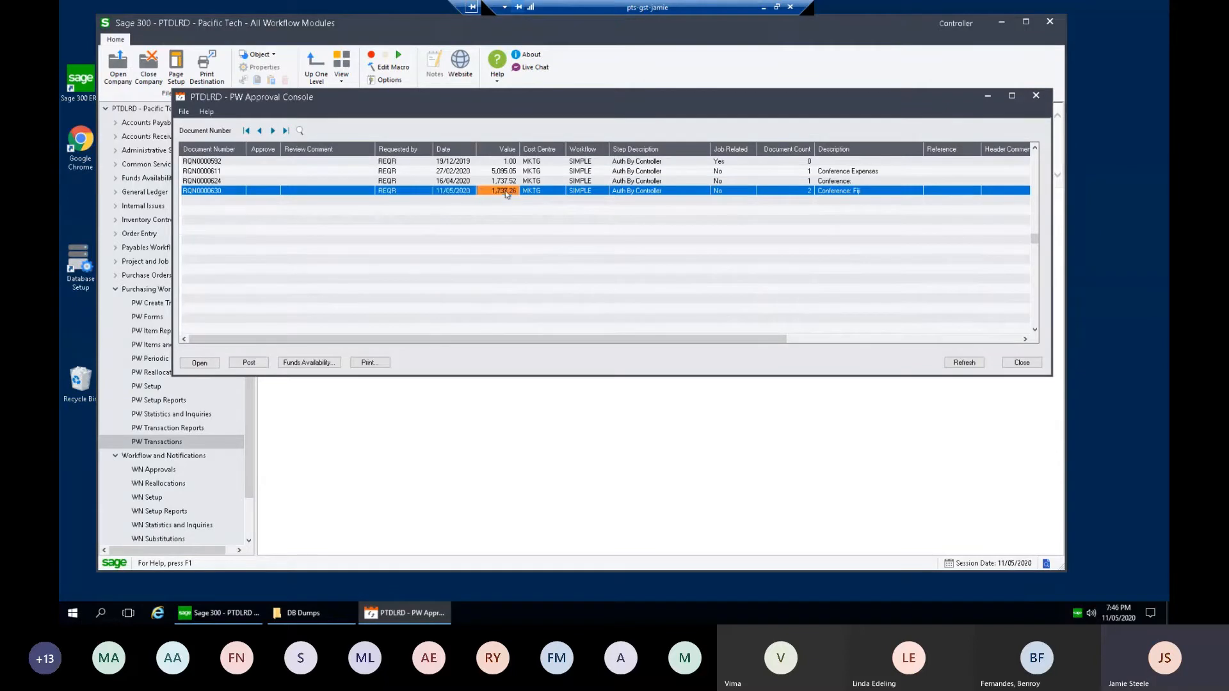
{"action": "left_click", "coordinate": [835, 192]}
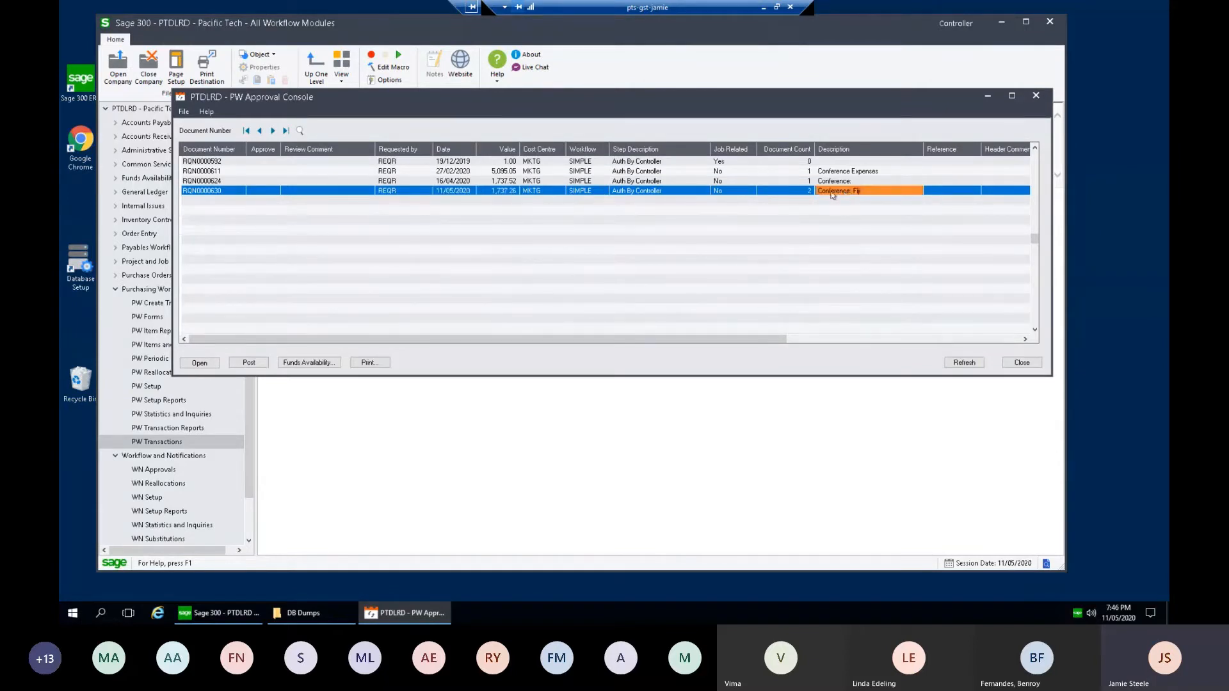
{"action": "left_click", "coordinate": [802, 192]}
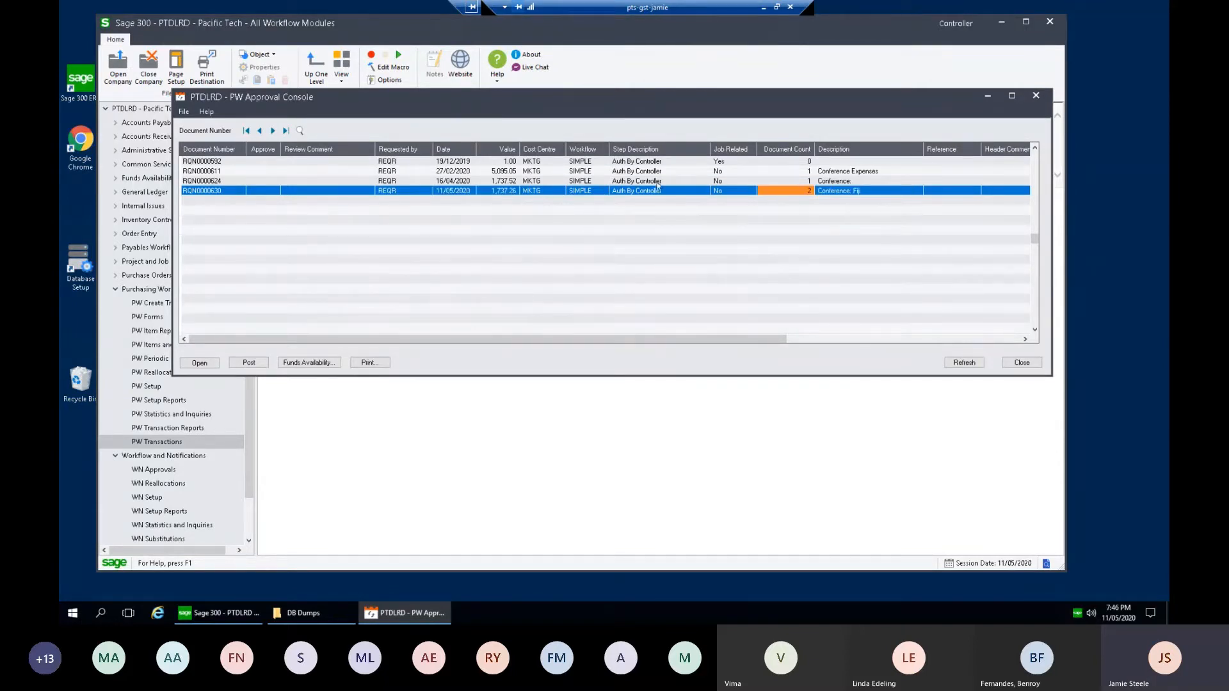
{"action": "left_click", "coordinate": [218, 191]}
{"action": "double_click", "coordinate": [218, 191]}
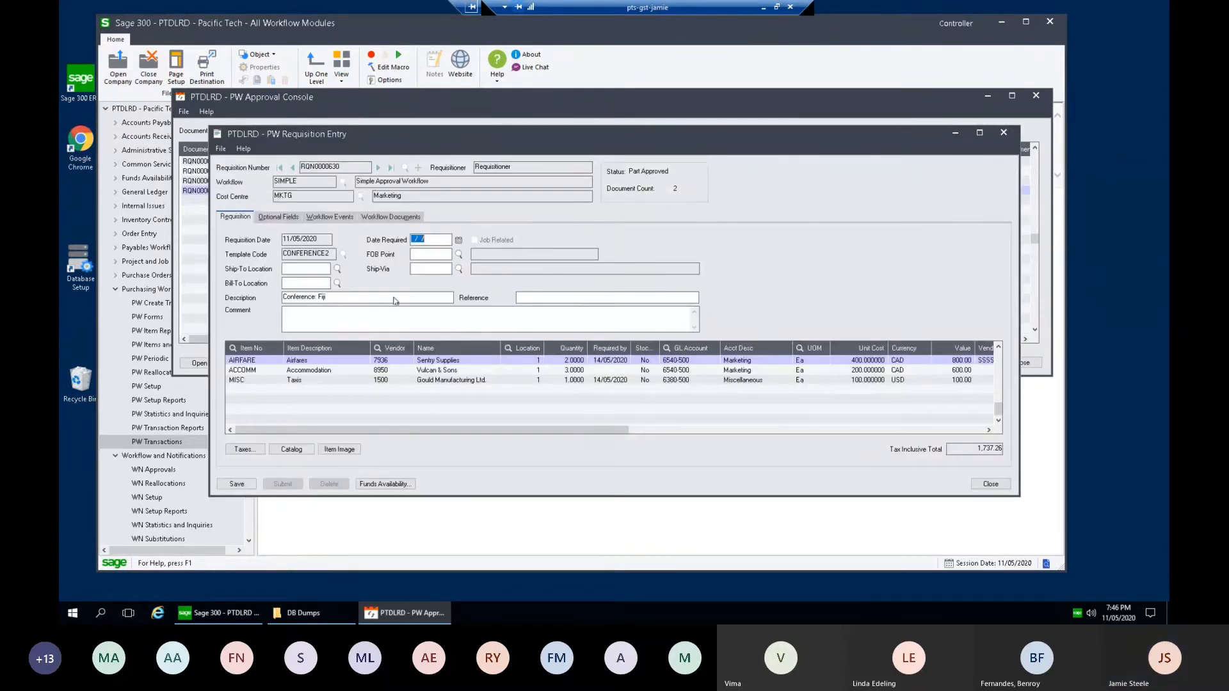
Step: View the attached vendor quote PDF, then close the requisition
{"action": "left_click", "coordinate": [396, 220]}
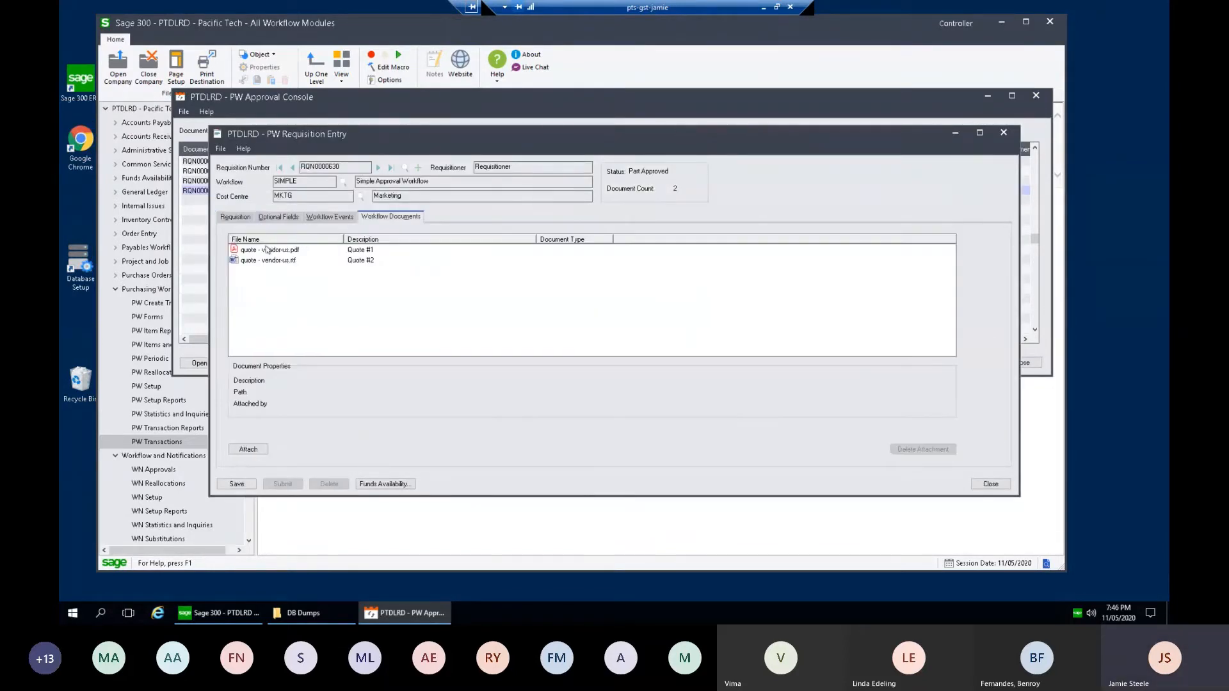
{"action": "left_click", "coordinate": [272, 250]}
{"action": "double_click", "coordinate": [269, 250]}
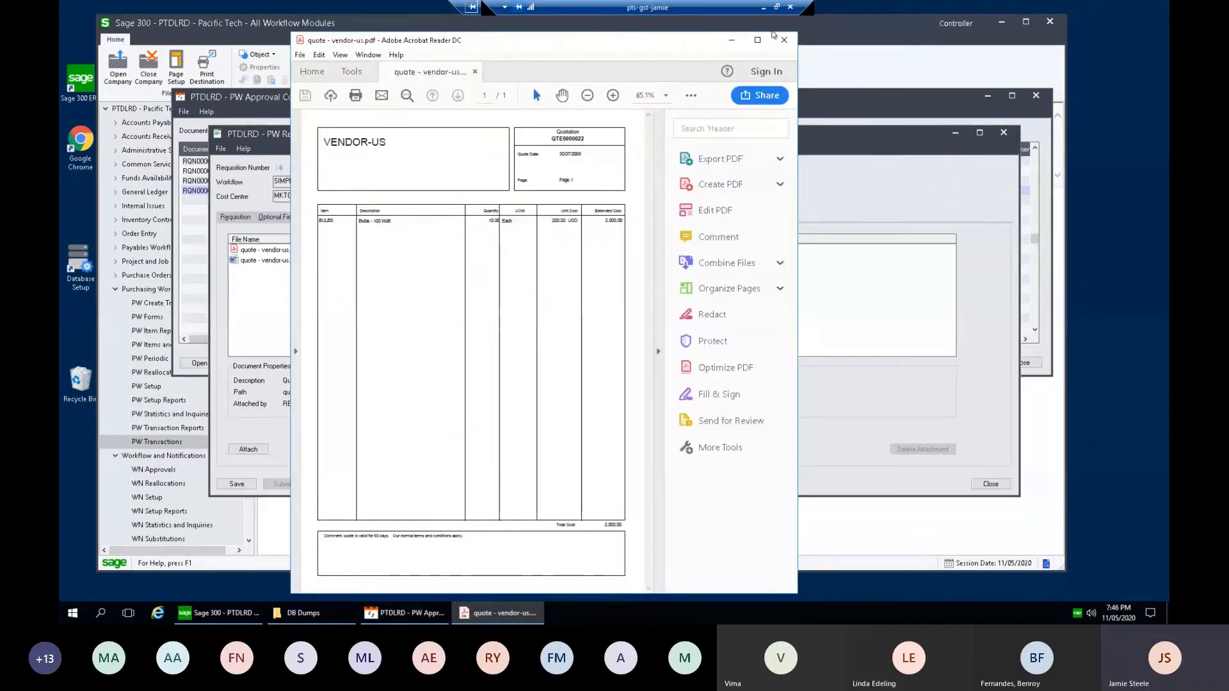
{"action": "left_click", "coordinate": [788, 37]}
{"action": "left_click", "coordinate": [246, 216]}
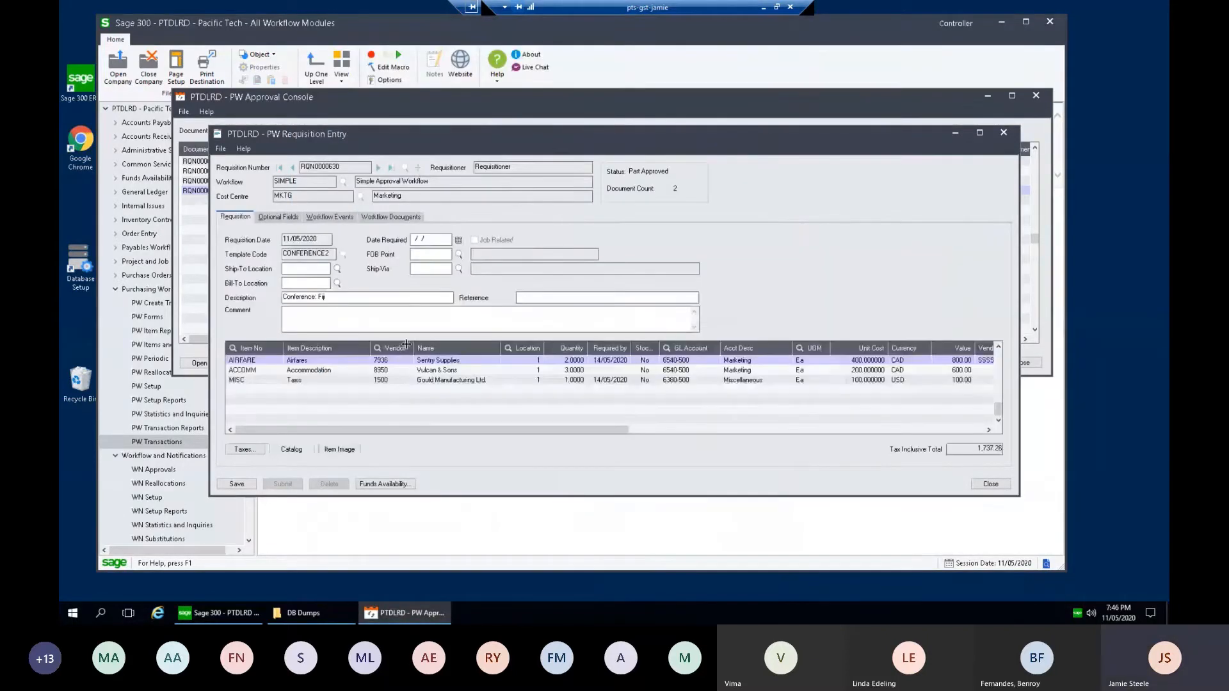
{"action": "left_click", "coordinate": [1000, 484]}
Step: Review funds availability for RQN0000630 and mark it approved
{"action": "left_click", "coordinate": [332, 364]}
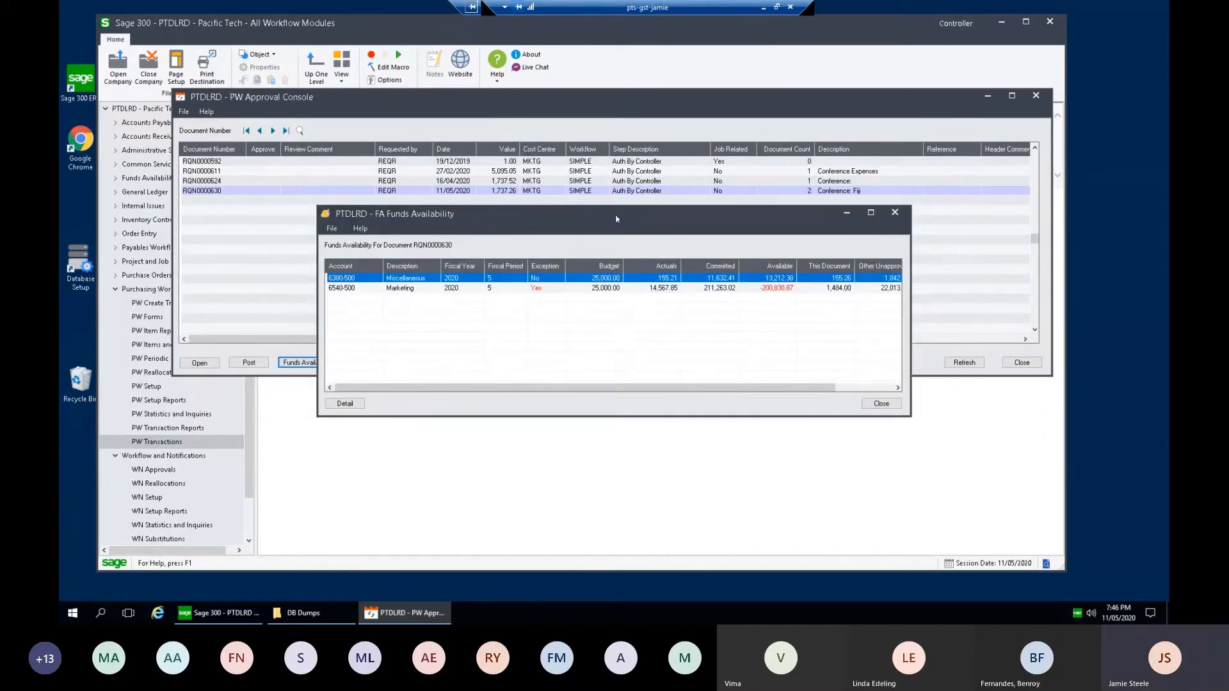
{"action": "left_click_drag", "start_coordinate": [615, 218], "coordinate": [592, 155]}
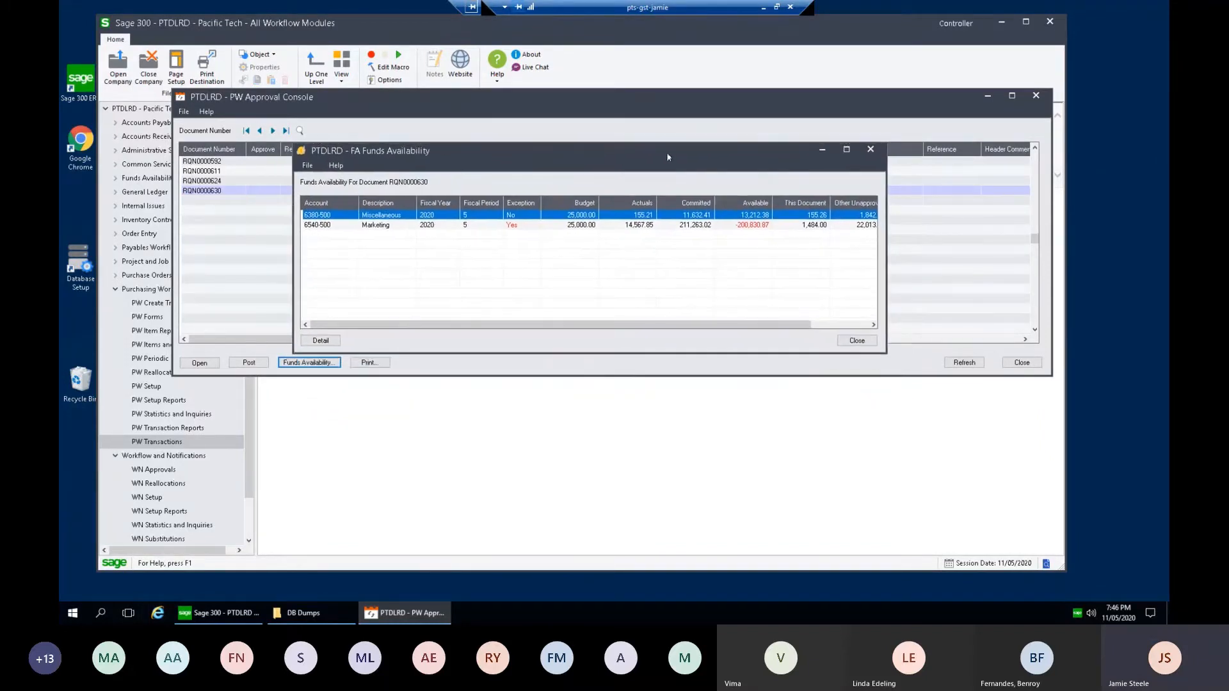
{"action": "left_click", "coordinate": [870, 150]}
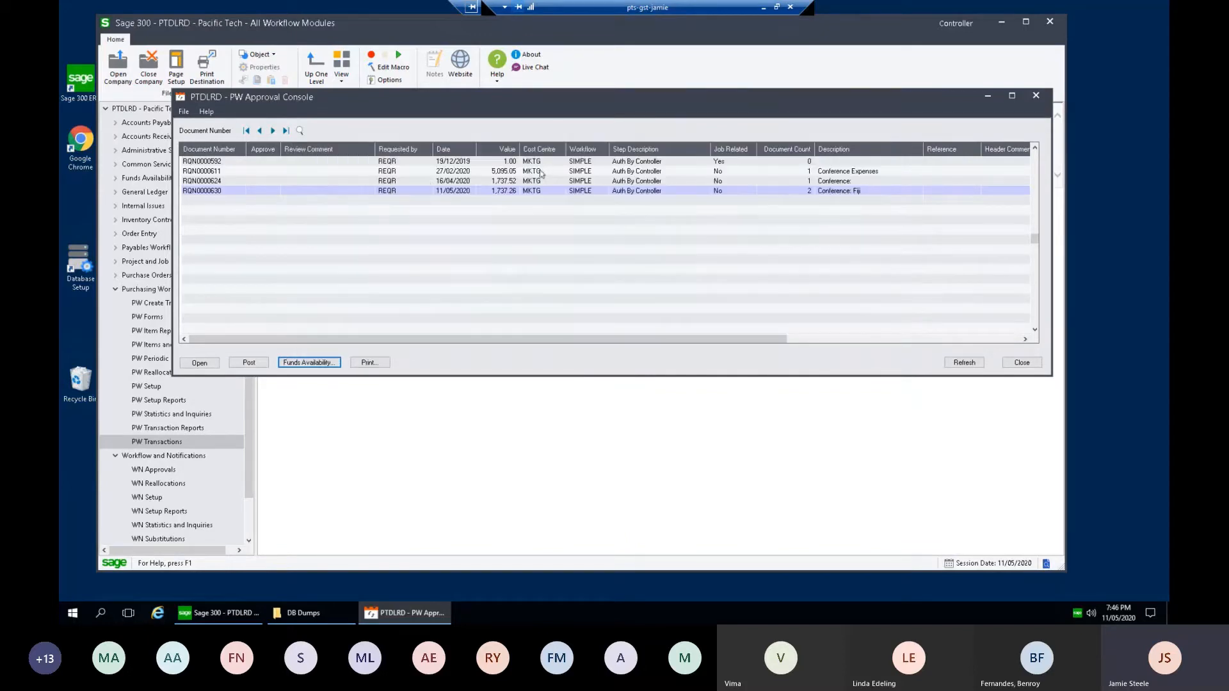
{"action": "left_click", "coordinate": [250, 192]}
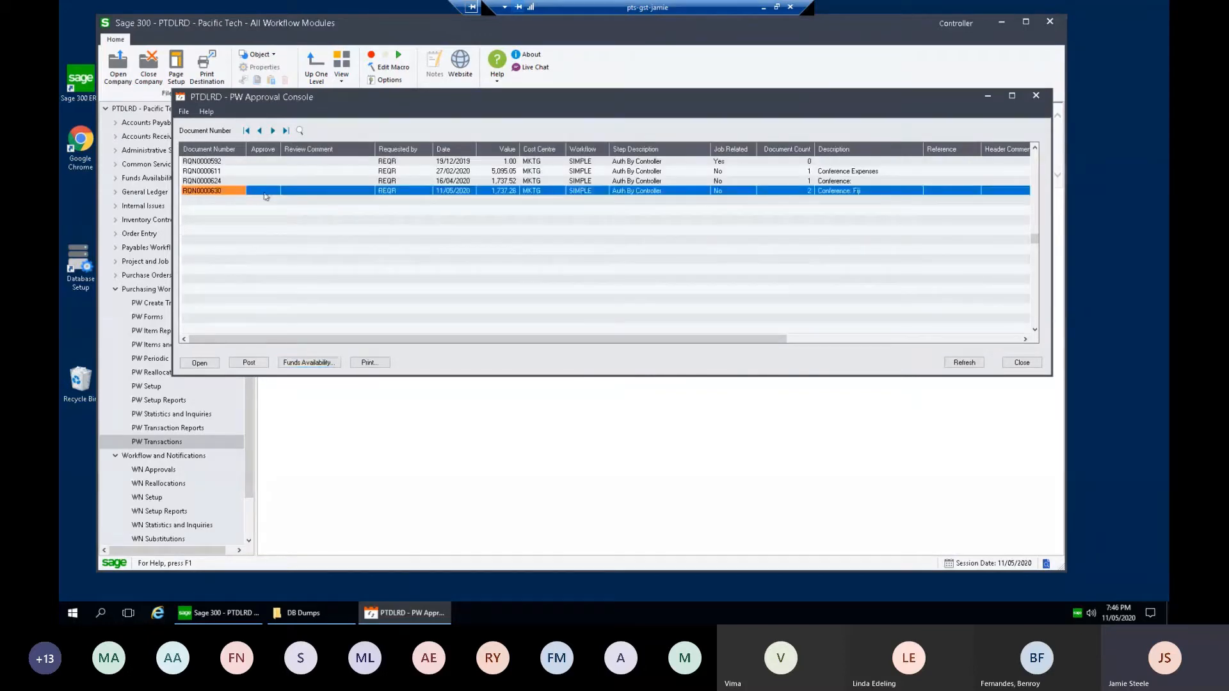
Step: Approve RQN0000630 with the comment 'I think this is OK' and post it
{"action": "left_click", "coordinate": [322, 188]}
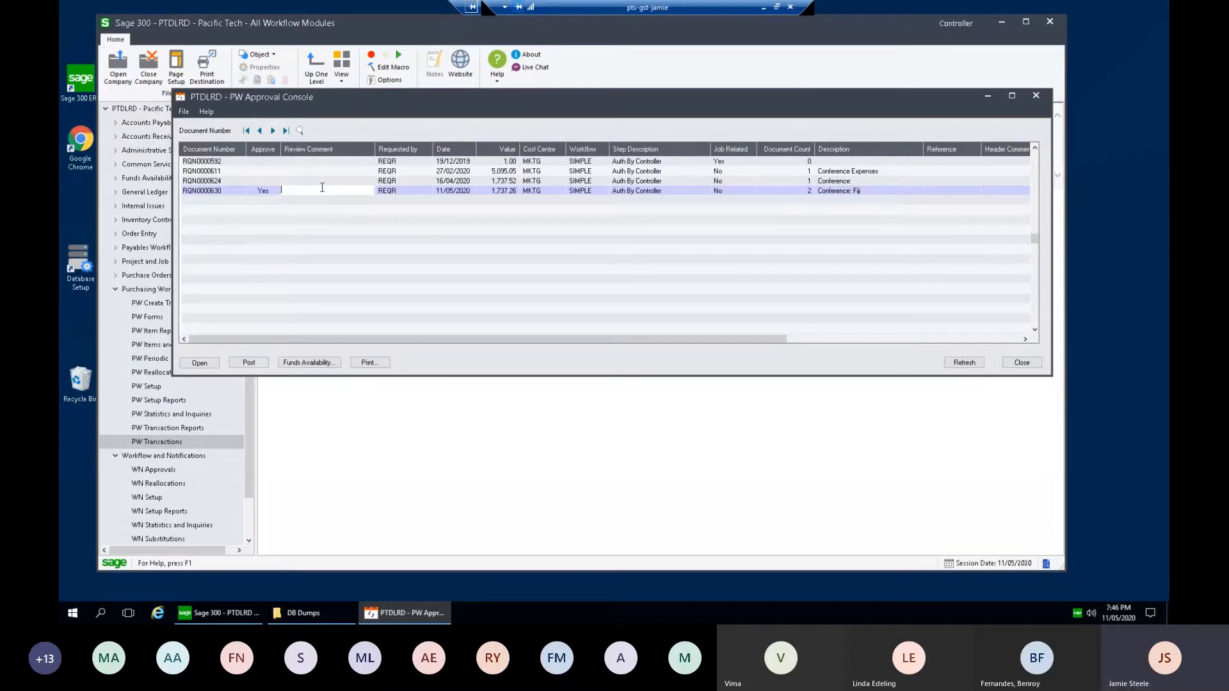
{"action": "type", "text": "I think this is OK"}
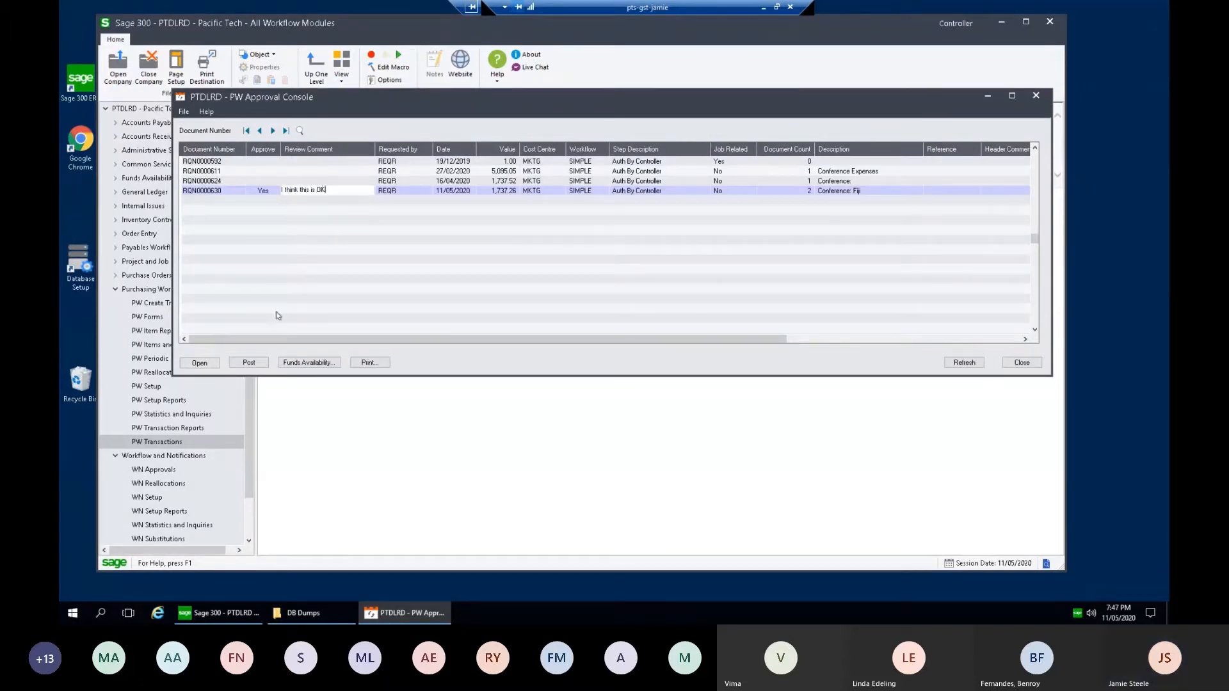
{"action": "left_click", "coordinate": [253, 366]}
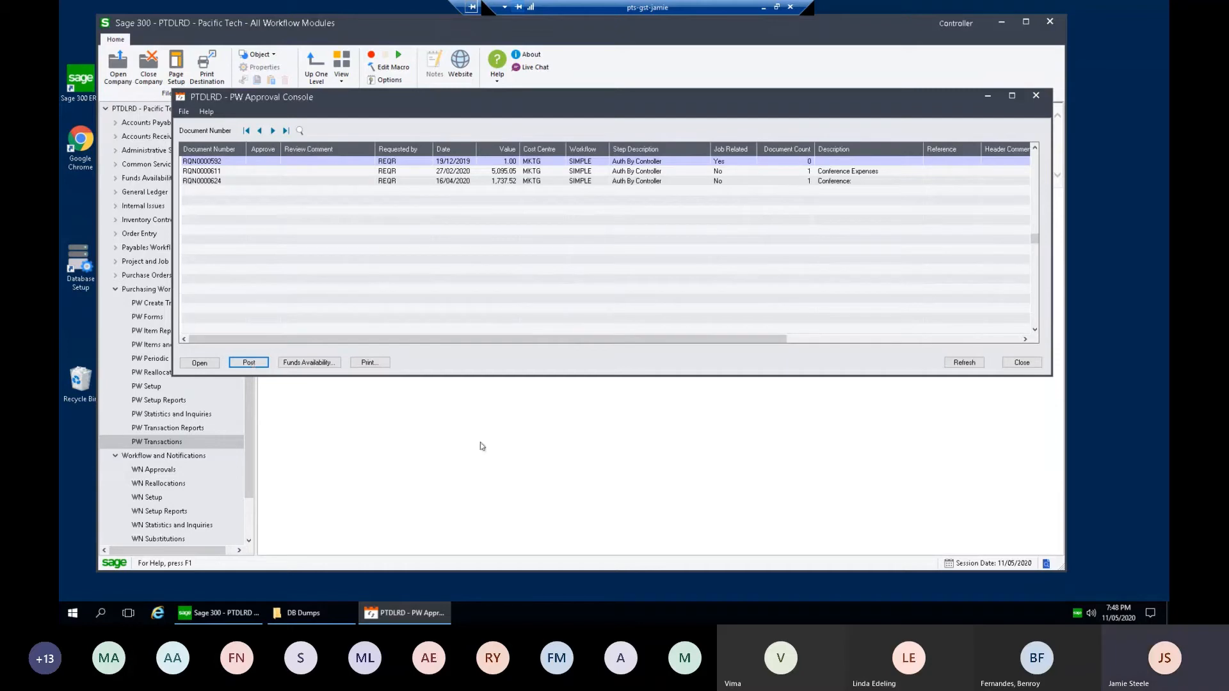
Step: Close the Approval Console and open PW Management Inquiry
{"action": "left_click", "coordinate": [1022, 362]}
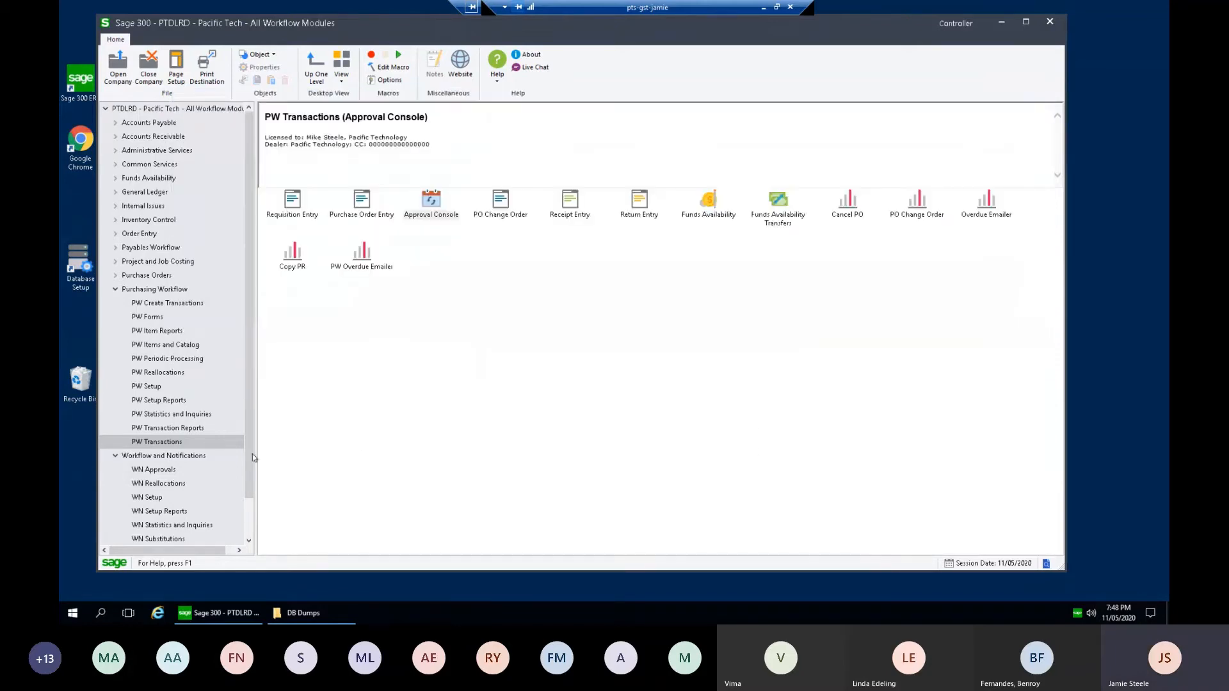
{"action": "left_click", "coordinate": [193, 416]}
{"action": "left_click", "coordinate": [362, 201]}
{"action": "double_click", "coordinate": [363, 203]}
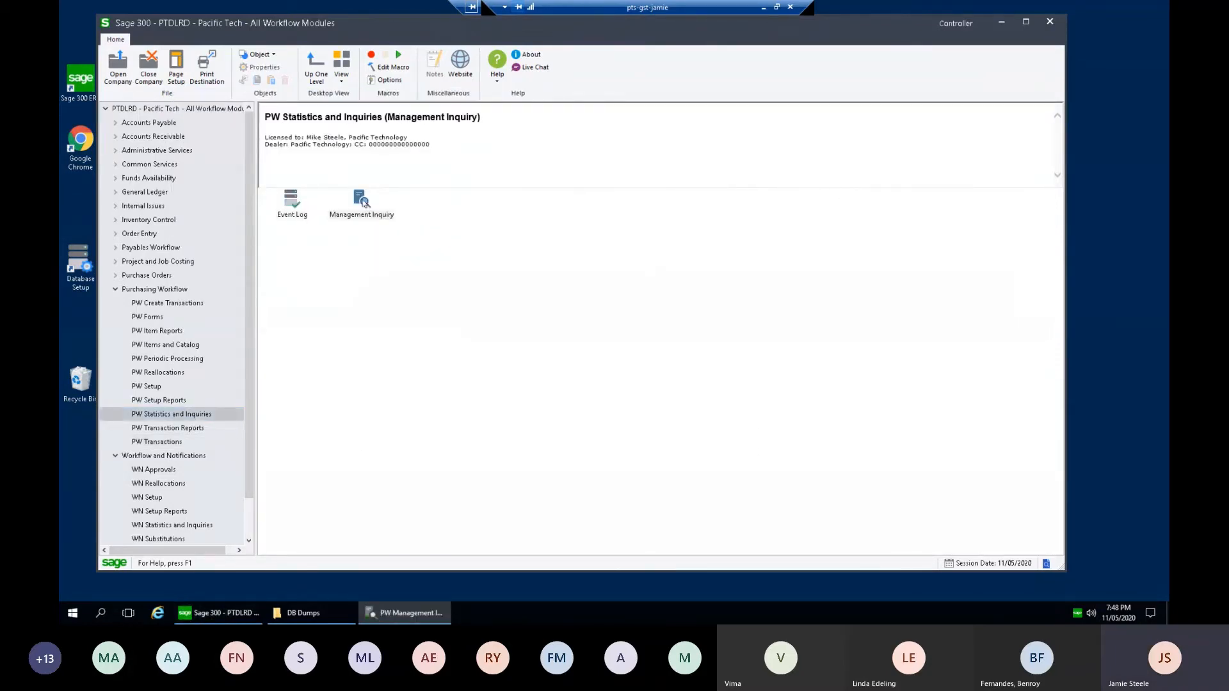
Step: List Completed documents with next actioner All and open RQN0000630 from the list's end
{"action": "left_click", "coordinate": [351, 144]}
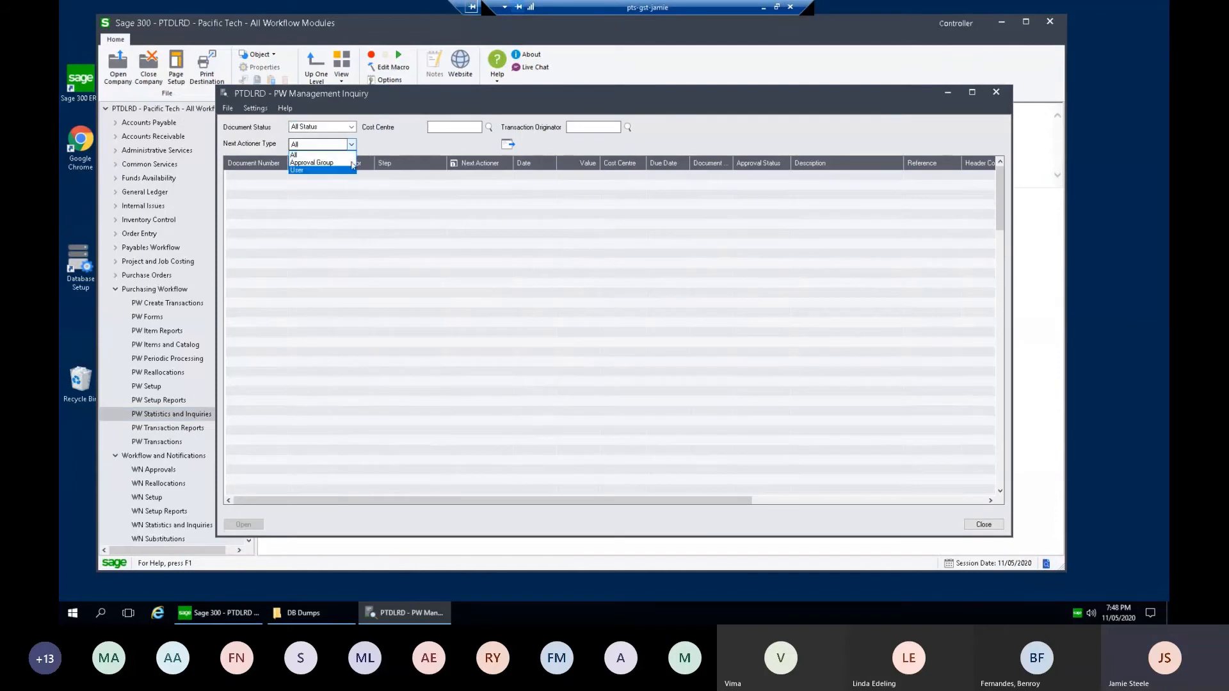
{"action": "left_click", "coordinate": [516, 127]}
{"action": "left_click", "coordinate": [352, 127]}
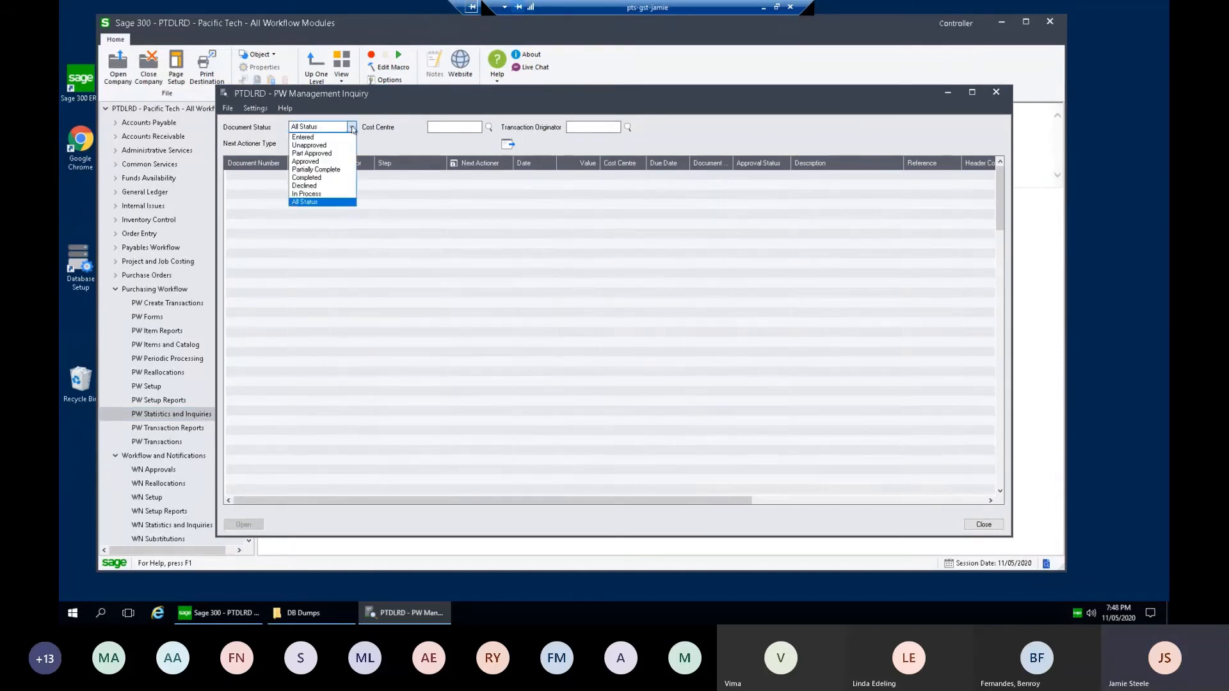
{"action": "left_click", "coordinate": [329, 178]}
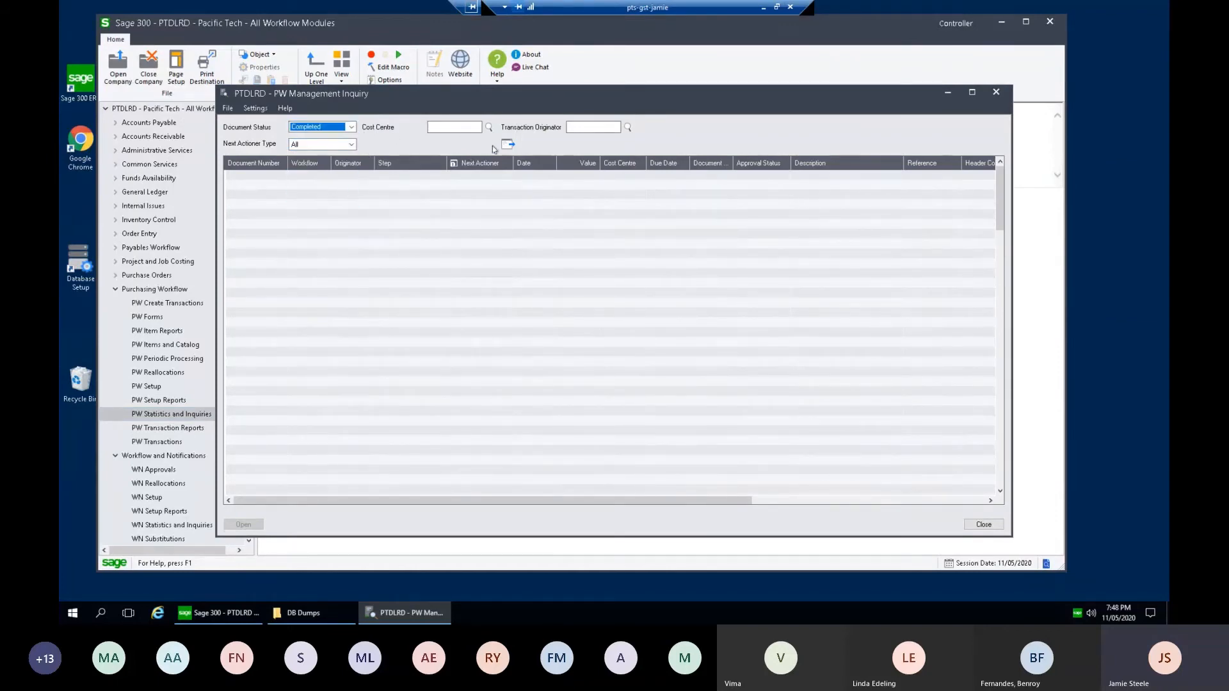
{"action": "left_click", "coordinate": [507, 144]}
{"action": "left_click", "coordinate": [315, 255]}
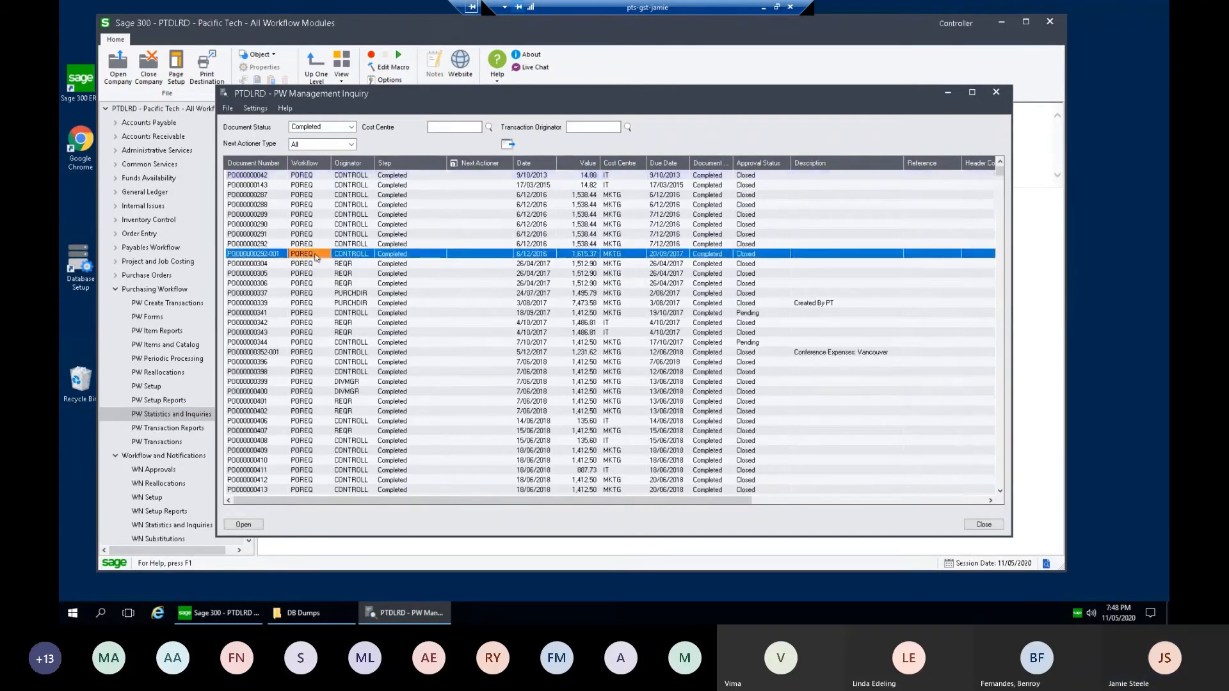
{"action": "key", "text": "ctrl+End"}
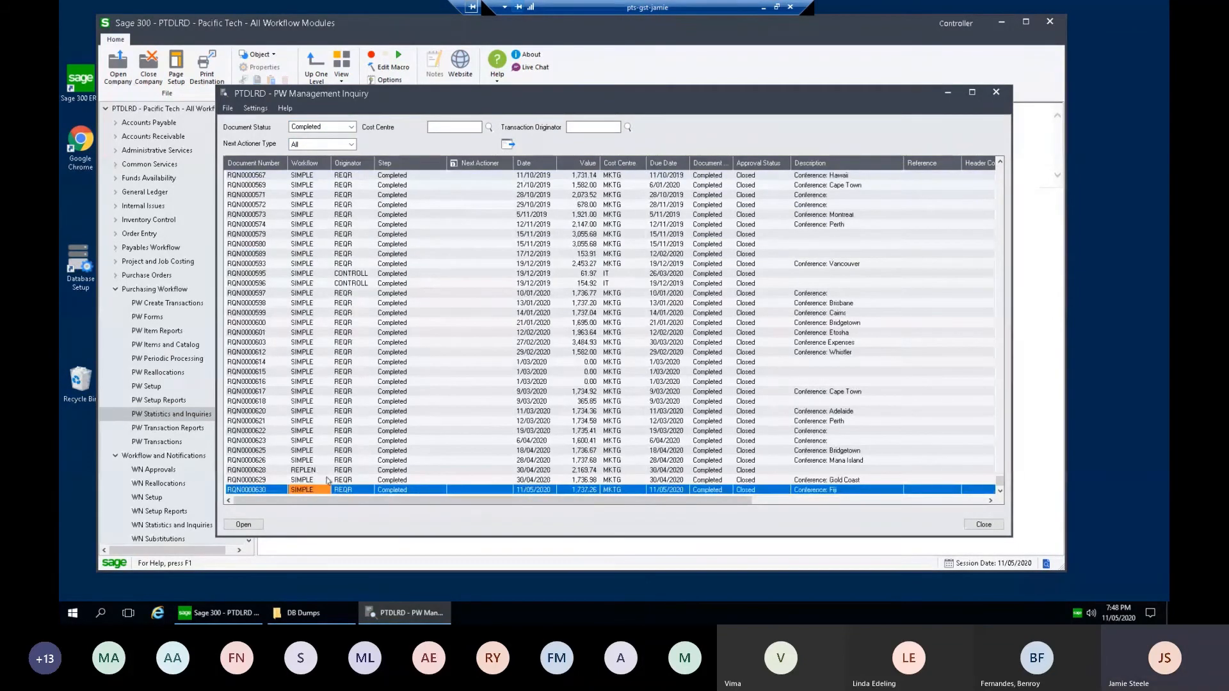
{"action": "left_click", "coordinate": [420, 491]}
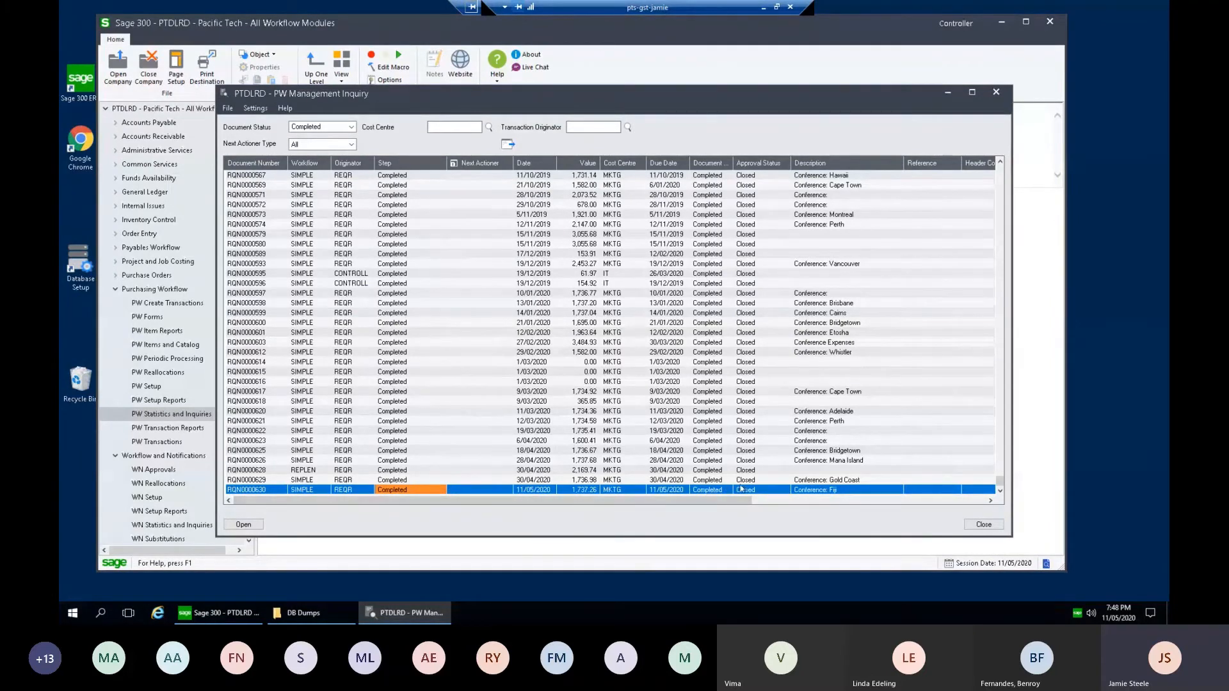
{"action": "double_click", "coordinate": [274, 490]}
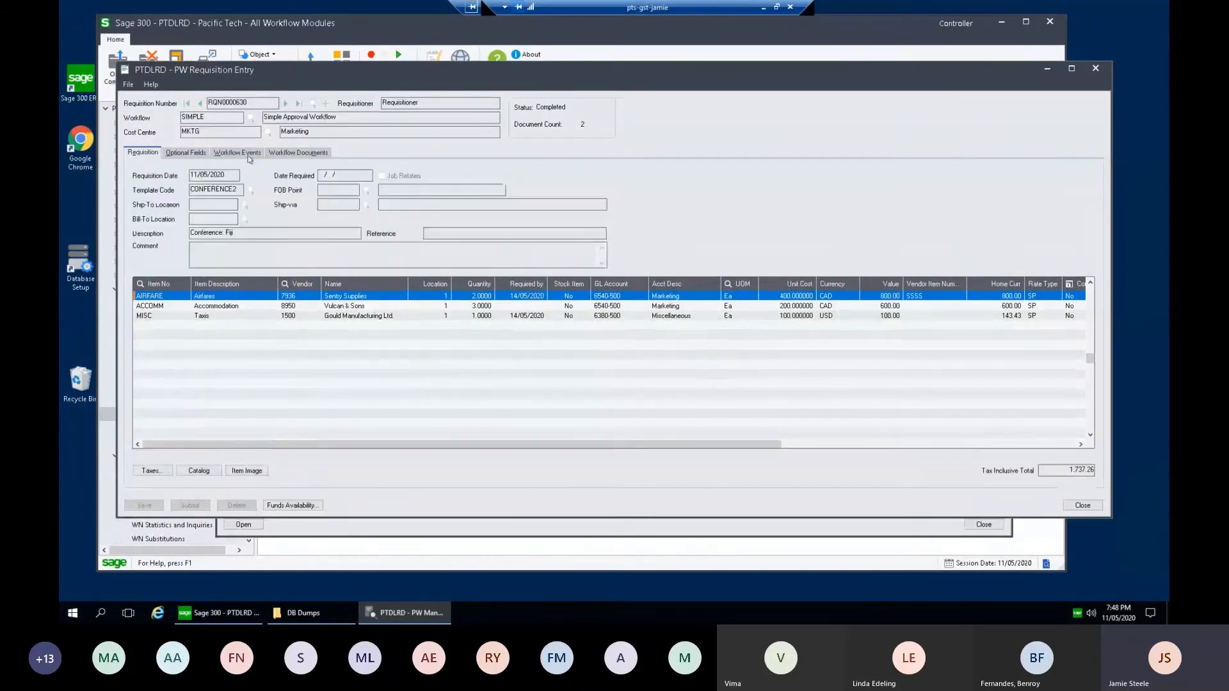
Step: Display the Workflow Events tab for requisition RQN0000630
{"action": "left_click", "coordinate": [237, 152]}
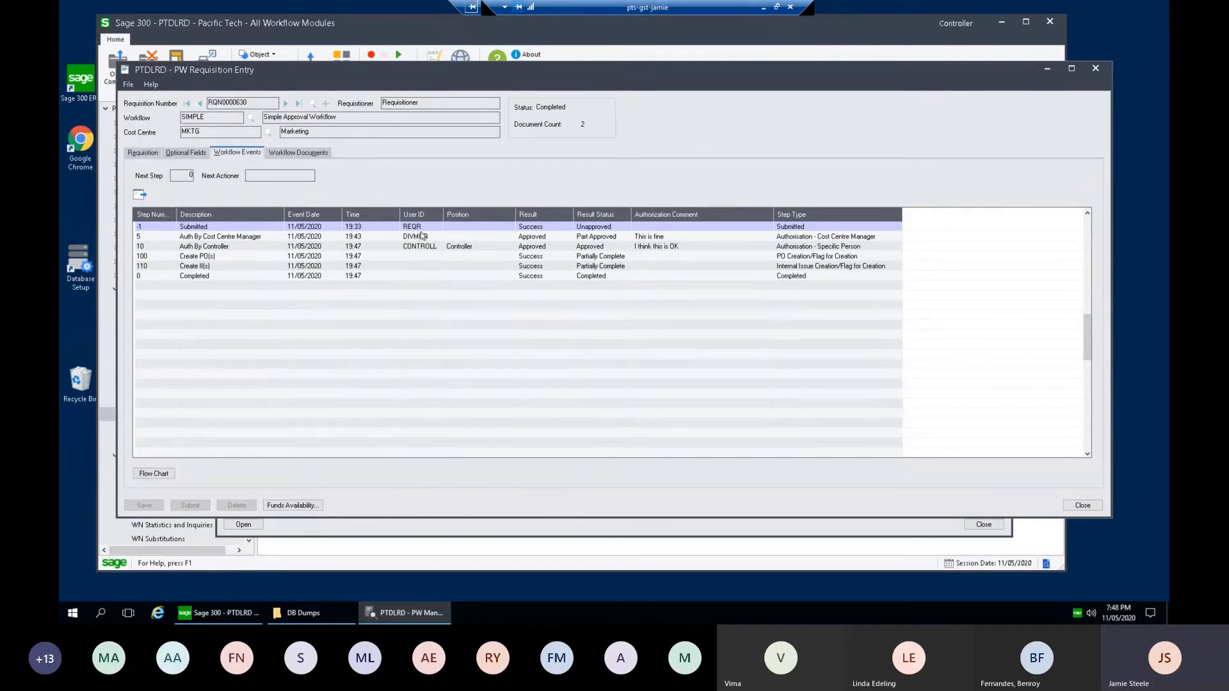
{"action": "left_click", "coordinate": [317, 228]}
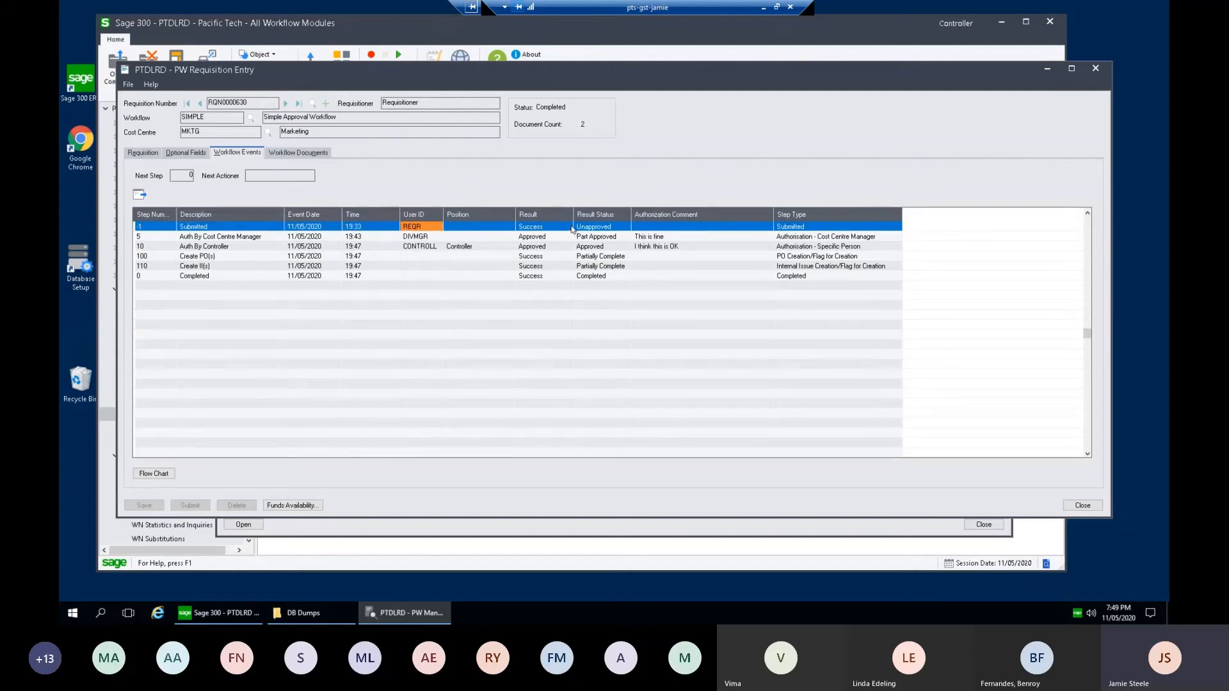
{"action": "left_click", "coordinate": [246, 228]}
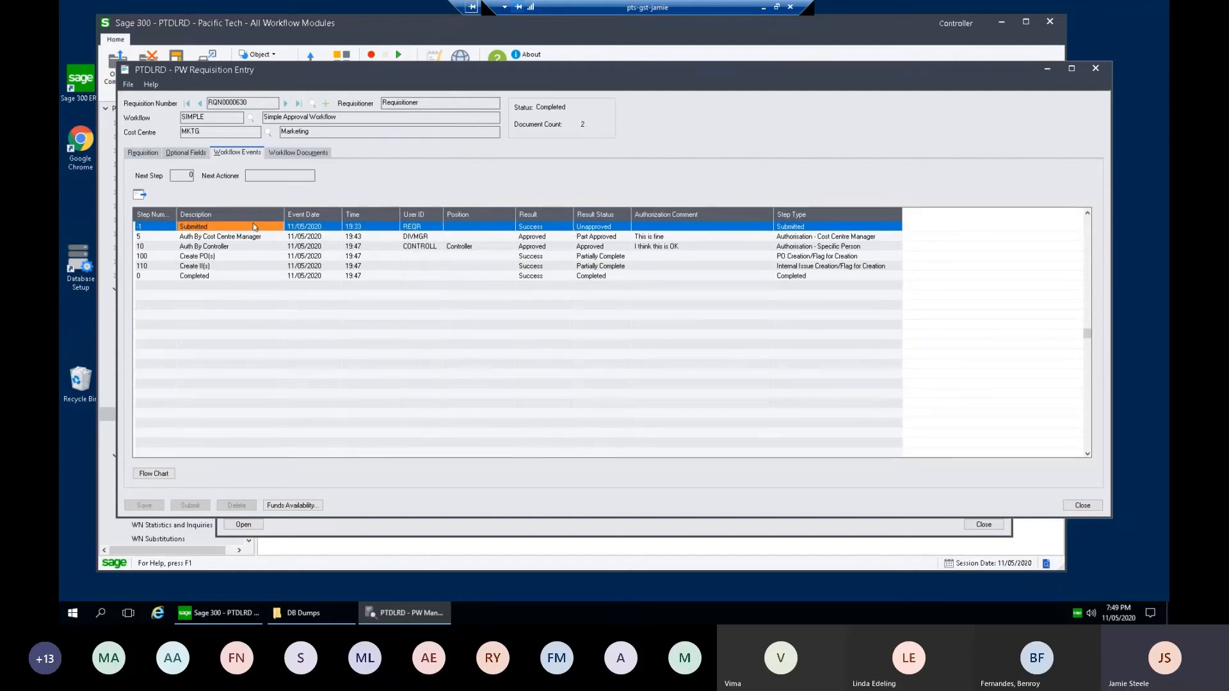
{"action": "left_click", "coordinate": [427, 238]}
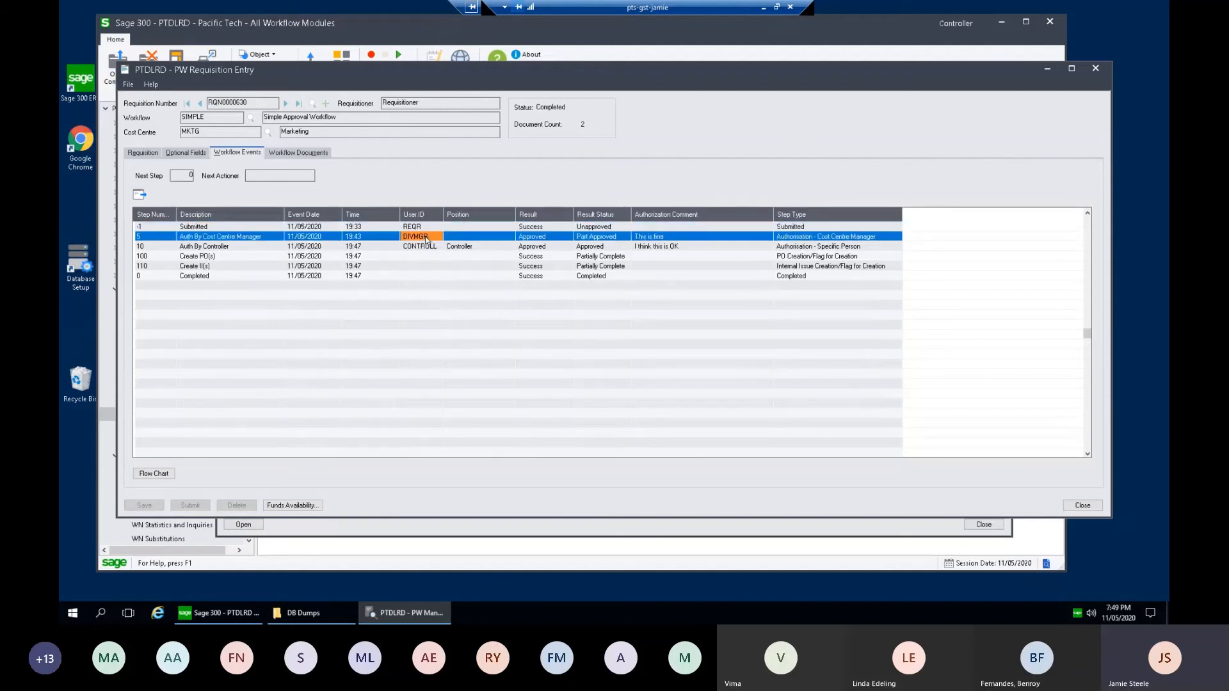
{"action": "left_click", "coordinate": [250, 239]}
{"action": "left_click", "coordinate": [425, 238]}
{"action": "left_click", "coordinate": [547, 238]}
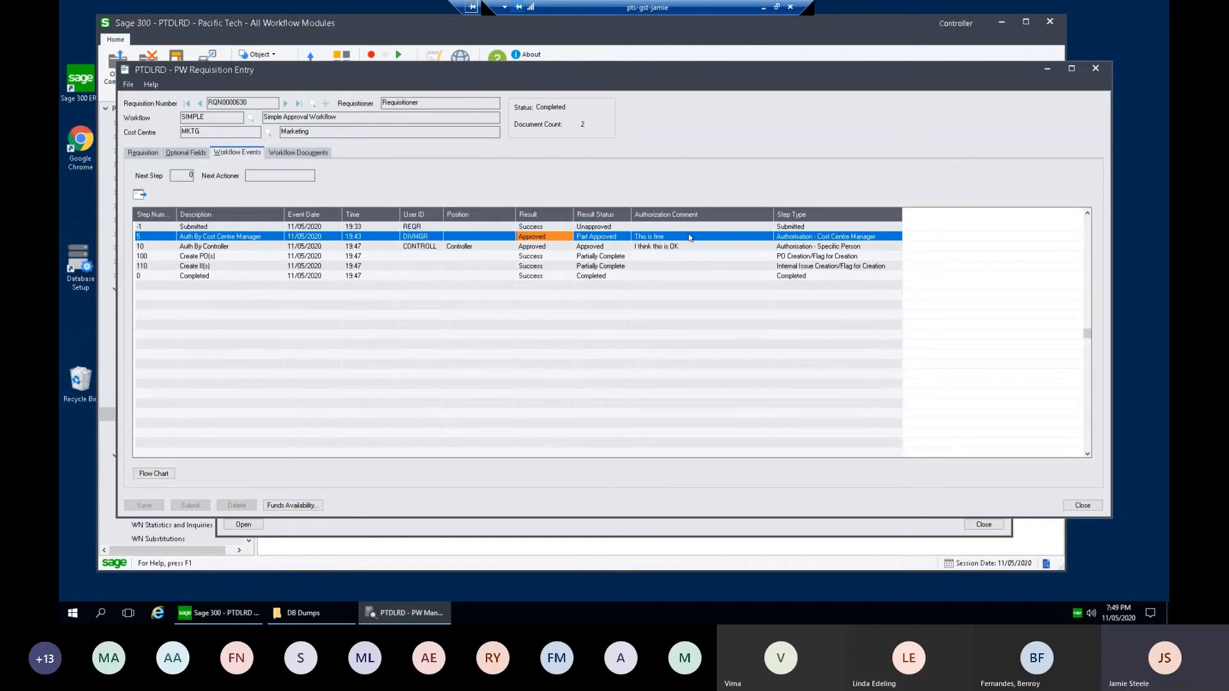
{"action": "left_click", "coordinate": [688, 238]}
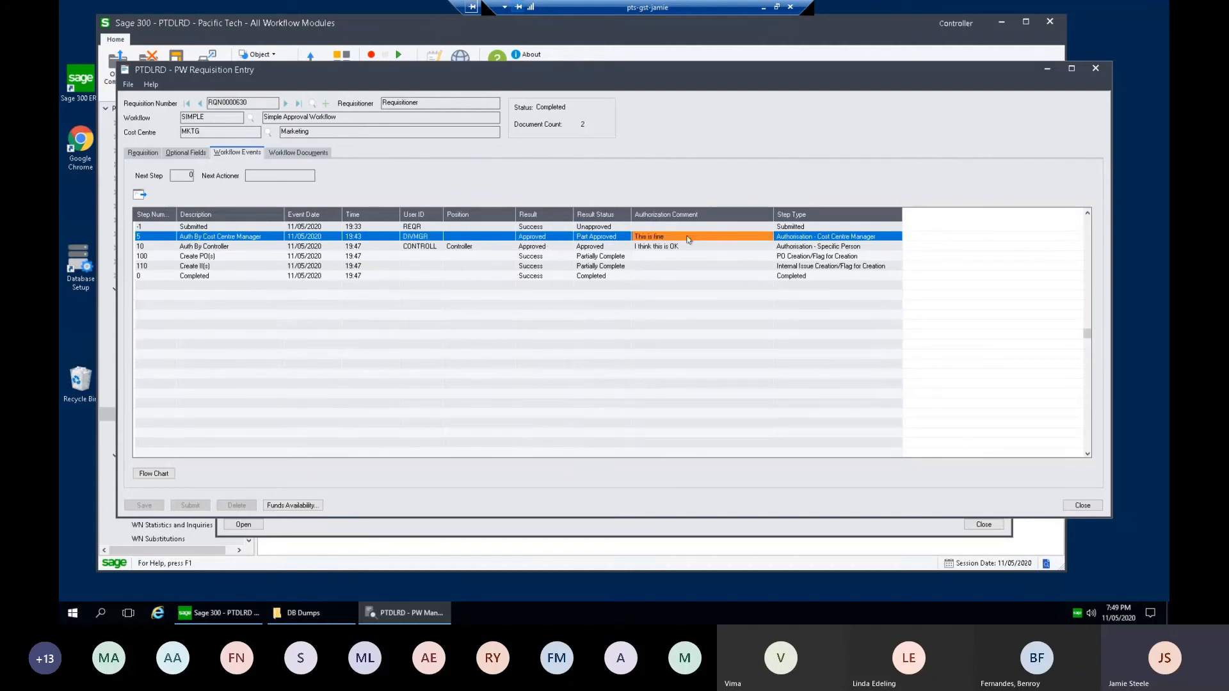
{"action": "left_click", "coordinate": [364, 247]}
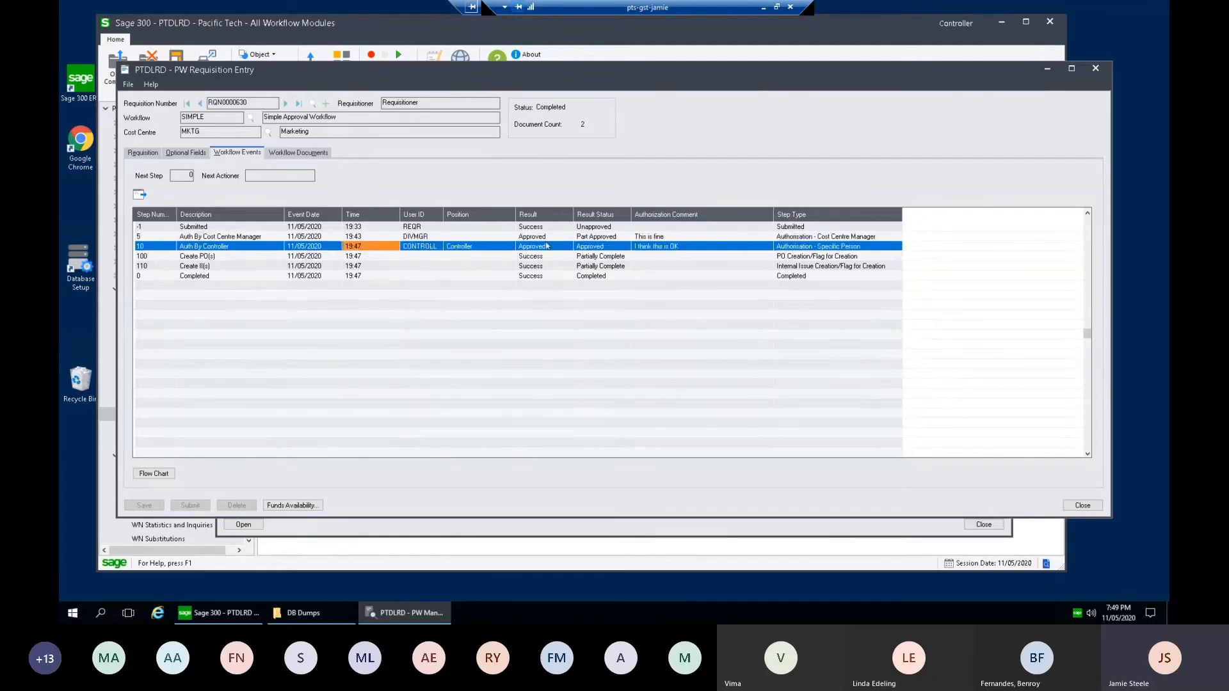
{"action": "left_click", "coordinate": [659, 249]}
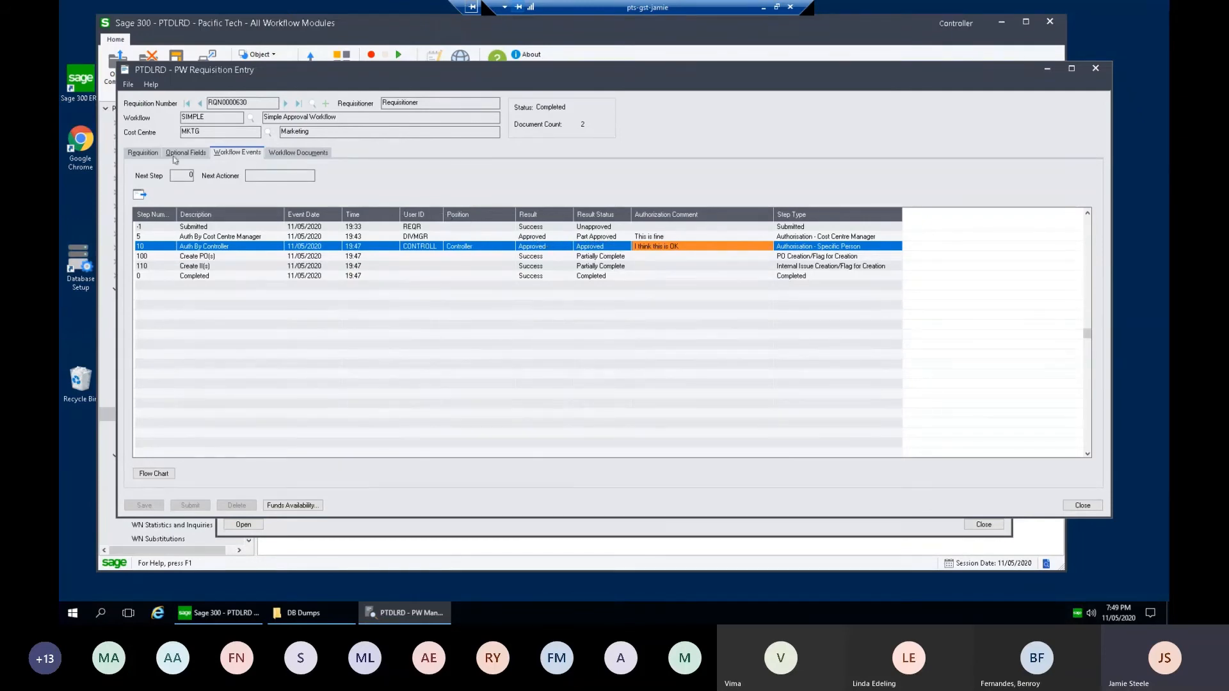
Step: Return to the item lines and check the AIRFARE line's quantity and vendor
{"action": "left_click", "coordinate": [140, 152]}
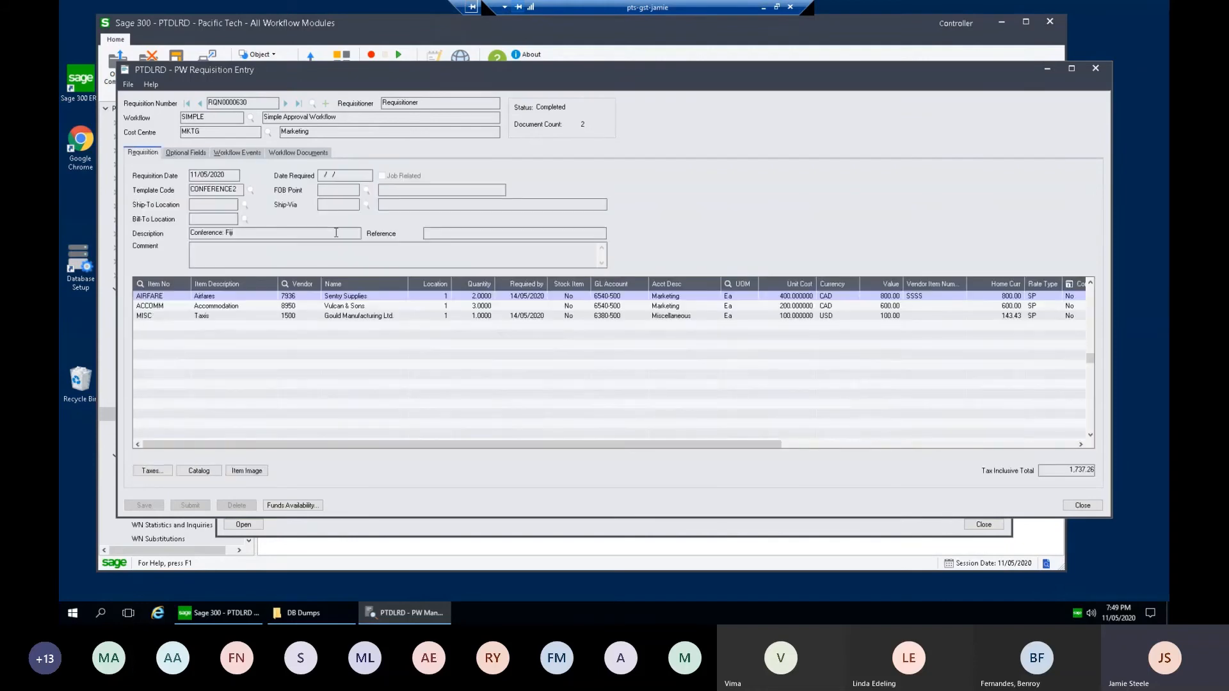
{"action": "left_click", "coordinate": [488, 297]}
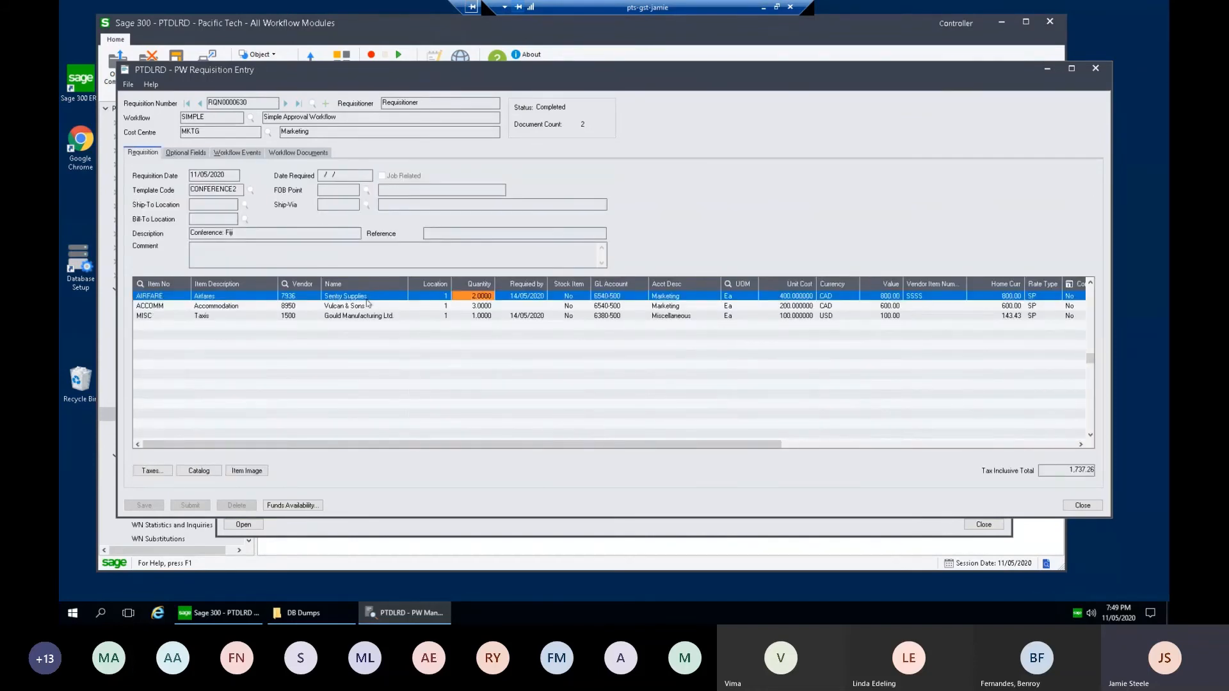
{"action": "left_click", "coordinate": [396, 298]}
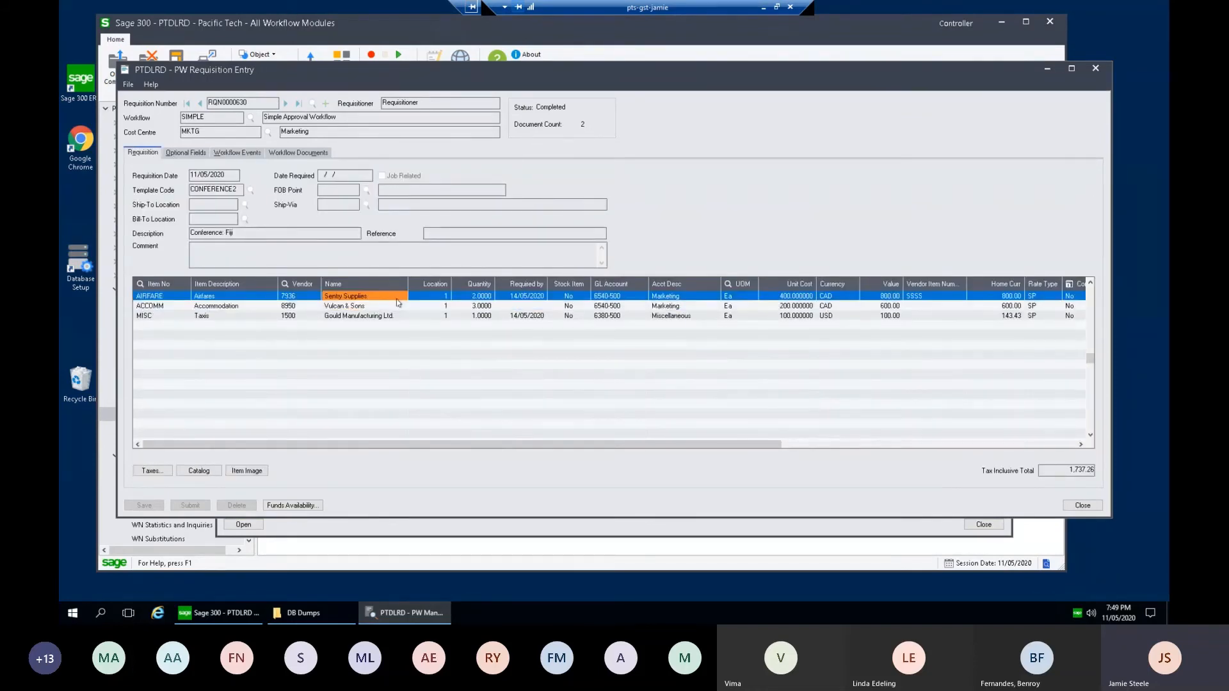
Step: Check the PO numbers for the AIRFARE, Accommodation and Taxis lines, then close the requisition
{"action": "left_click_drag", "start_coordinate": [719, 448], "coordinate": [873, 454]}
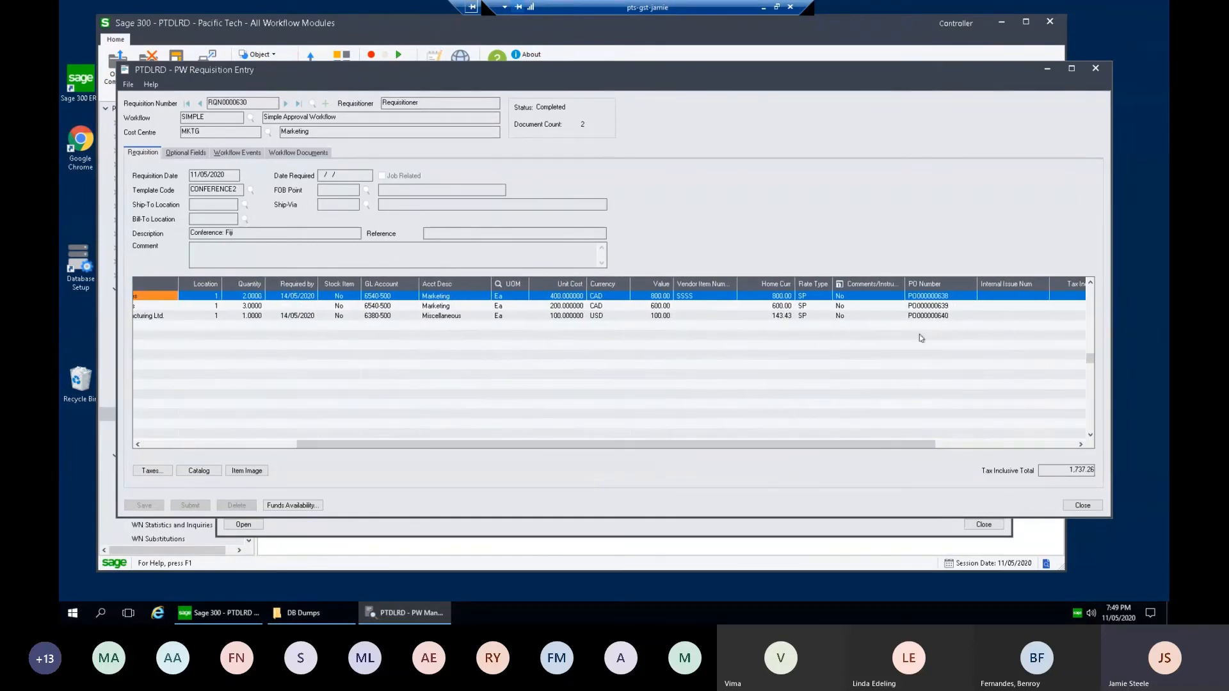
{"action": "left_click", "coordinate": [948, 297]}
{"action": "left_click", "coordinate": [950, 307]}
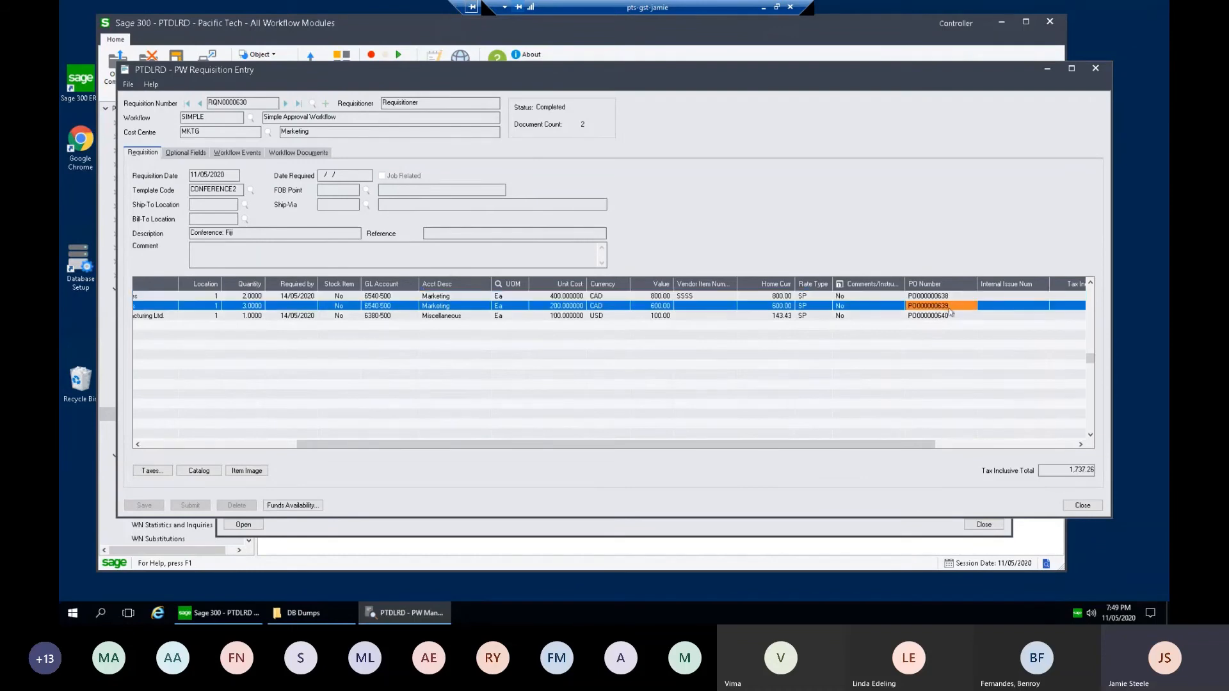
{"action": "left_click", "coordinate": [950, 316]}
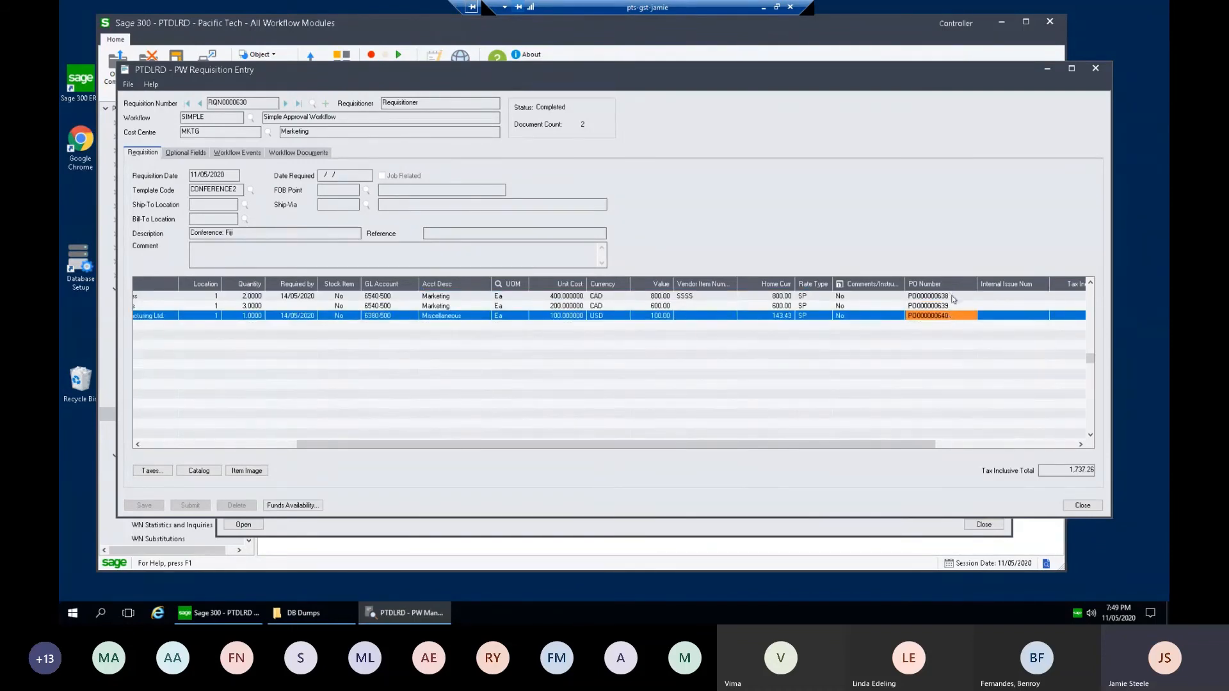
{"action": "left_click", "coordinate": [953, 297]}
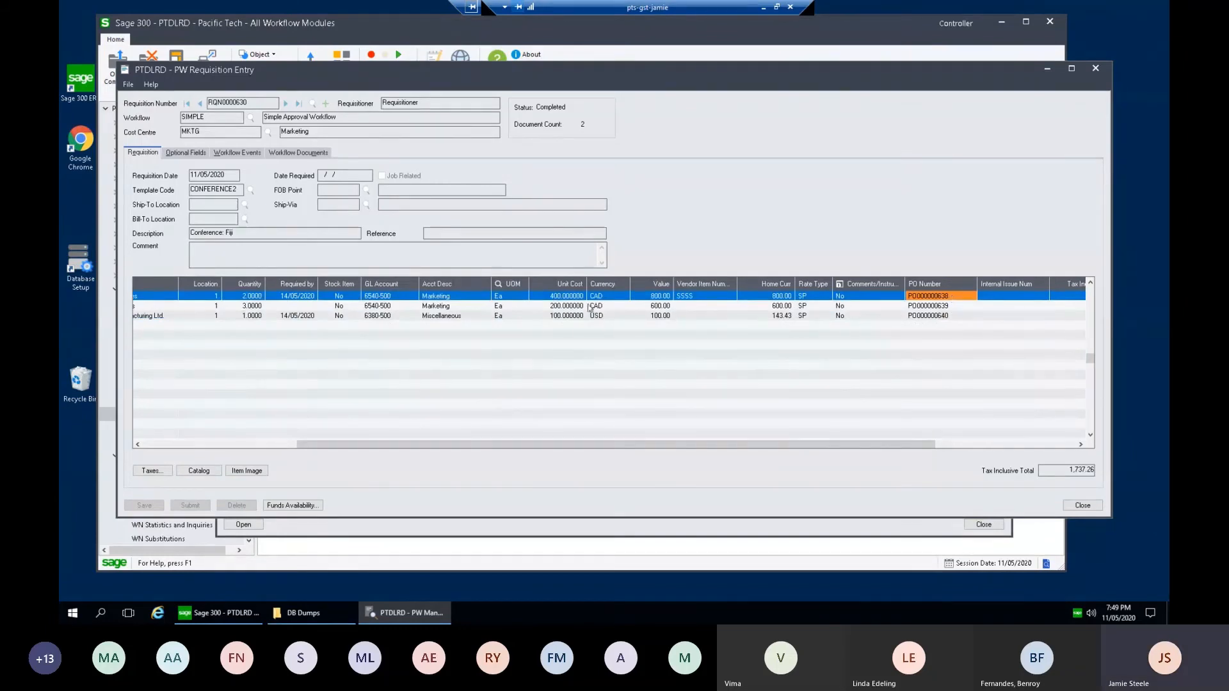
{"action": "left_click_drag", "start_coordinate": [459, 445], "coordinate": [336, 444]}
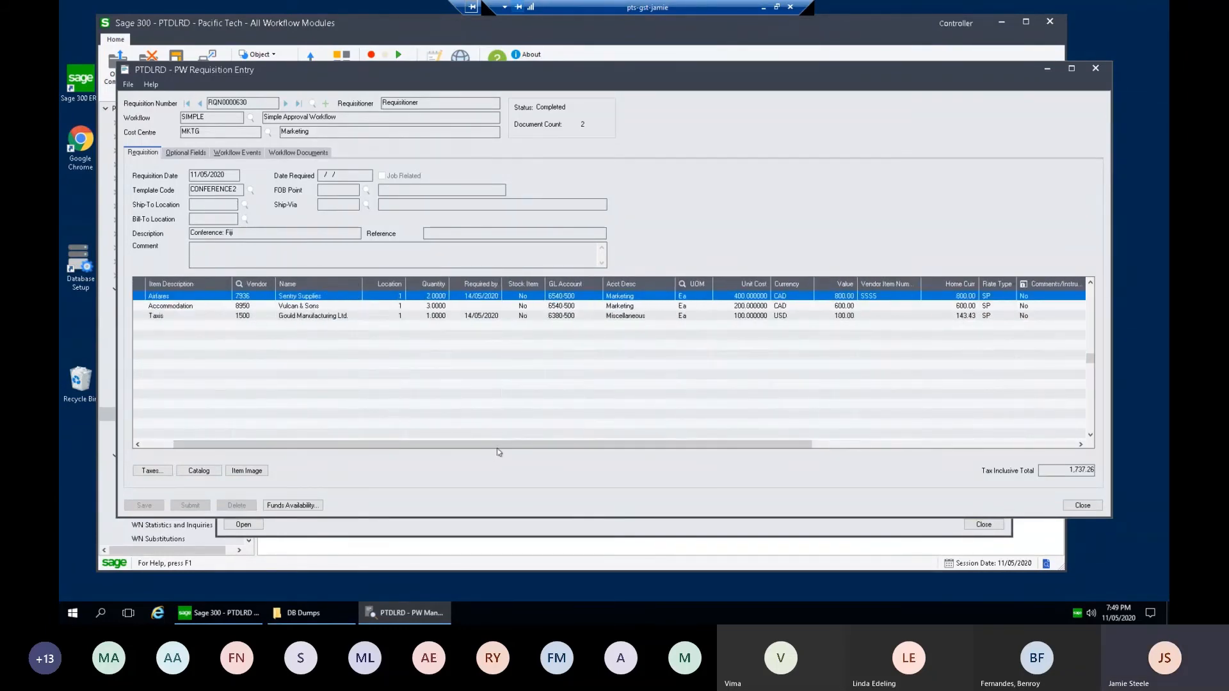
{"action": "left_click_drag", "start_coordinate": [579, 449], "coordinate": [832, 441]}
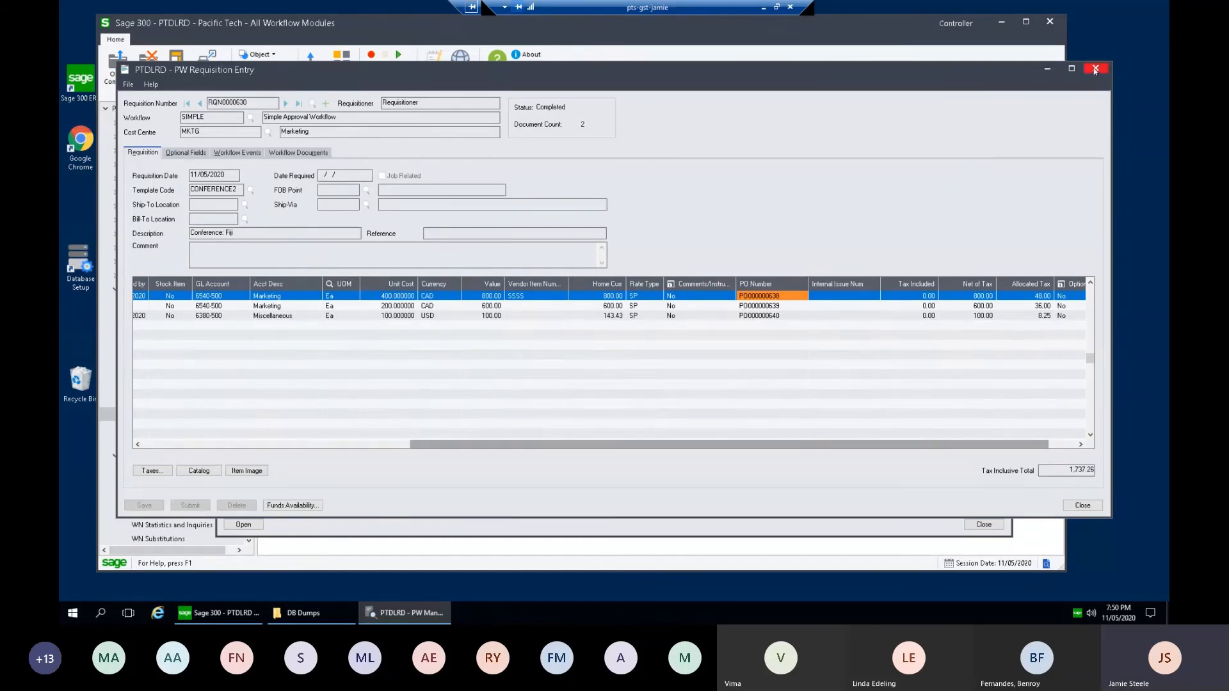
{"action": "left_click", "coordinate": [1095, 68]}
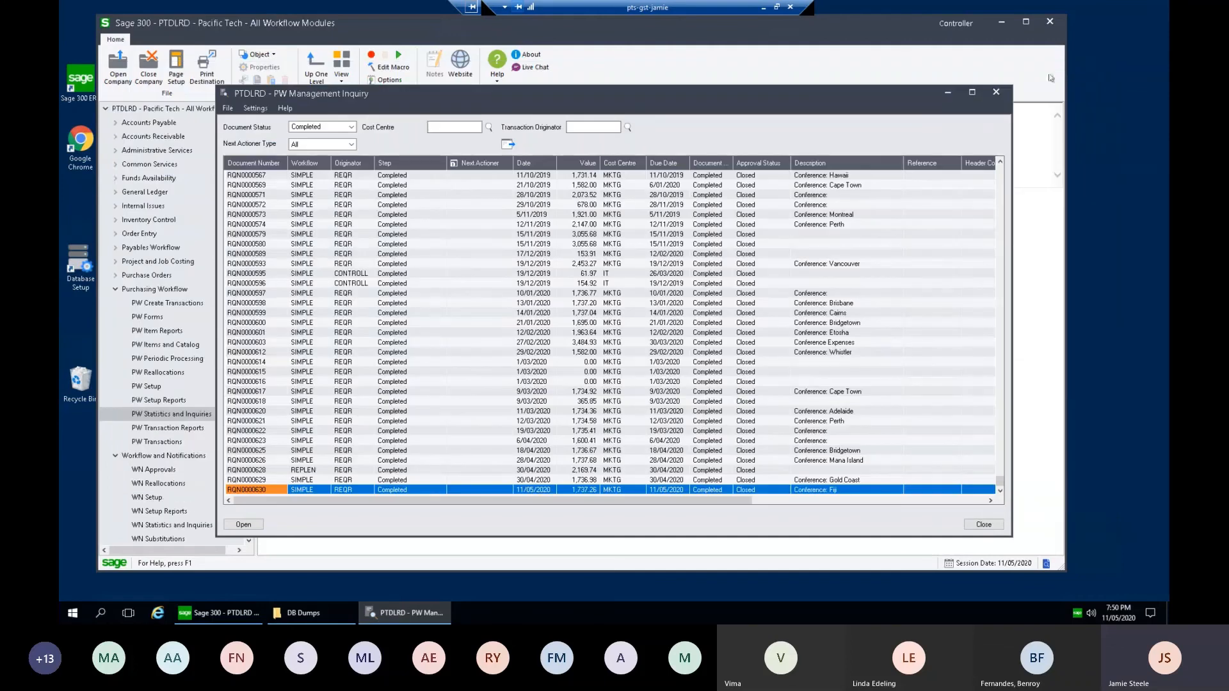
Step: Close Management Inquiry and open P/O Purchase Order Entry under P/O Transactions
{"action": "left_click", "coordinate": [995, 91]}
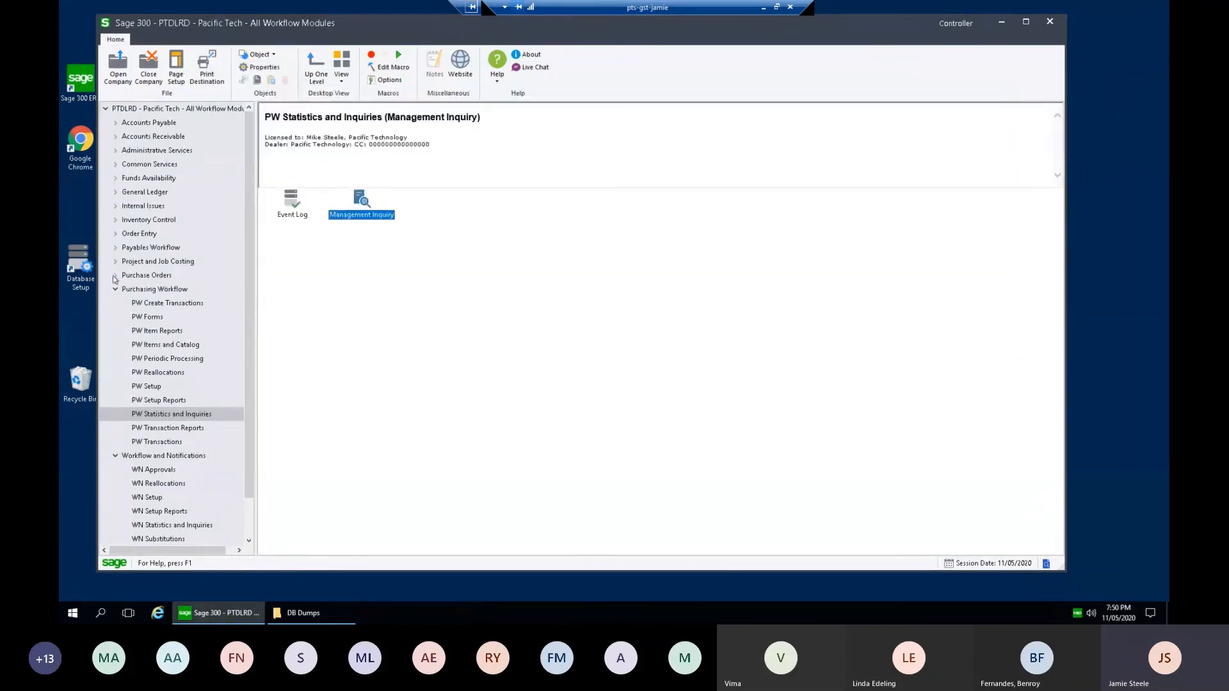
{"action": "left_click", "coordinate": [116, 275]}
{"action": "left_click", "coordinate": [185, 386]}
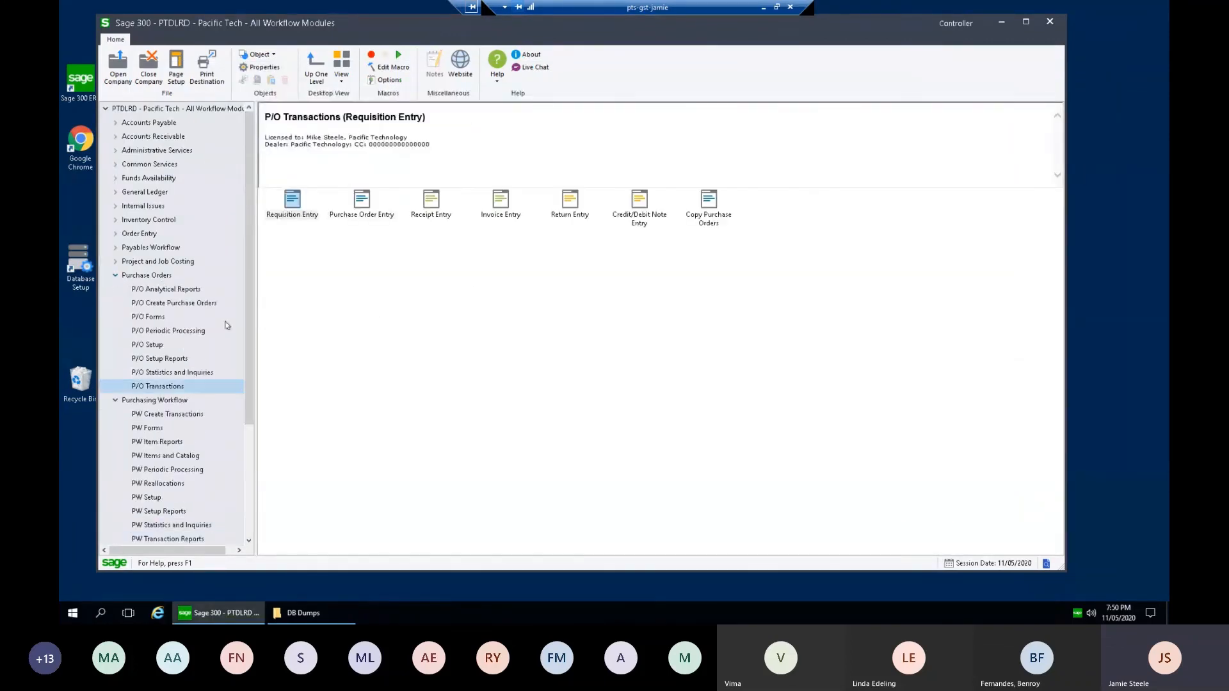
{"action": "double_click", "coordinate": [369, 209]}
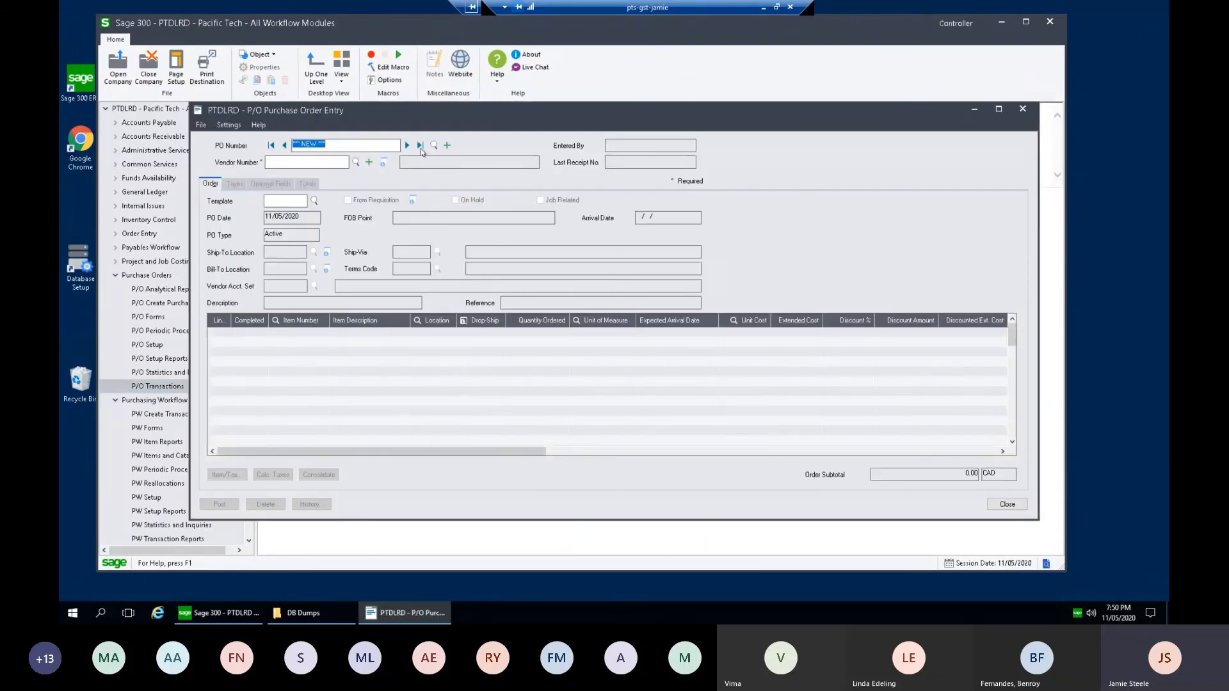
Step: Review the Sentry Supplies, Vulcan & Sons and Gould Manufacturing POs' airfare, accommodation and taxi lines
{"action": "left_click", "coordinate": [284, 146]}
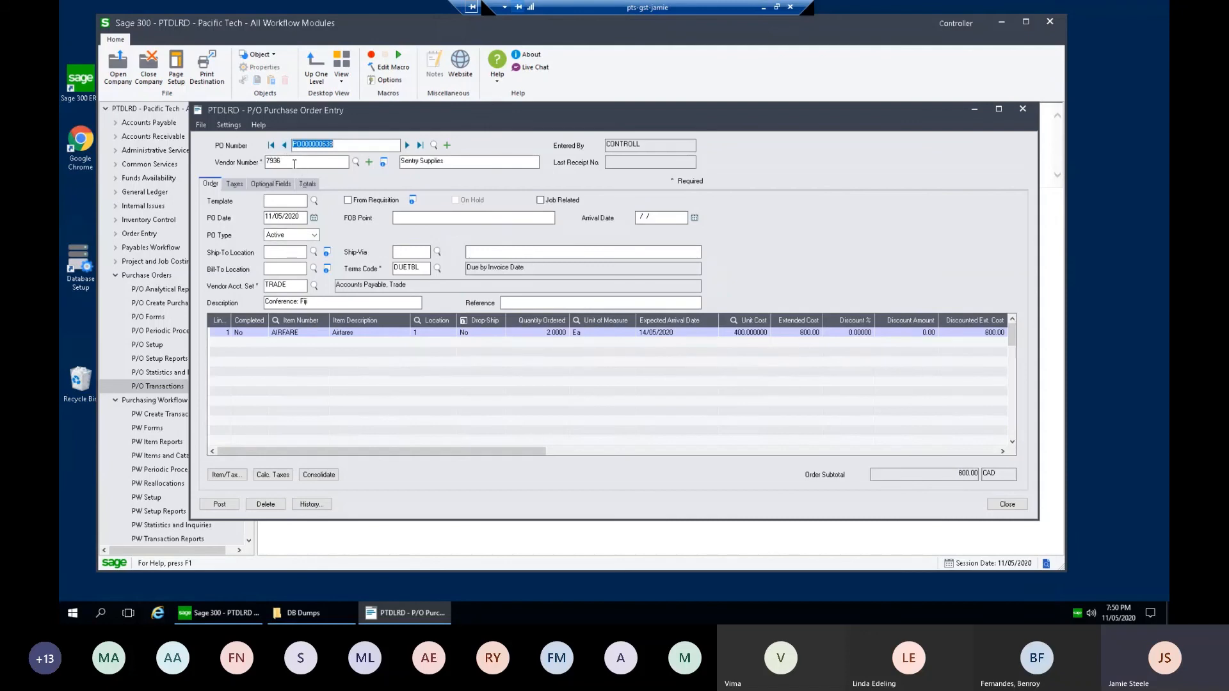
{"action": "left_click", "coordinate": [302, 165]}
{"action": "left_click", "coordinate": [315, 336]}
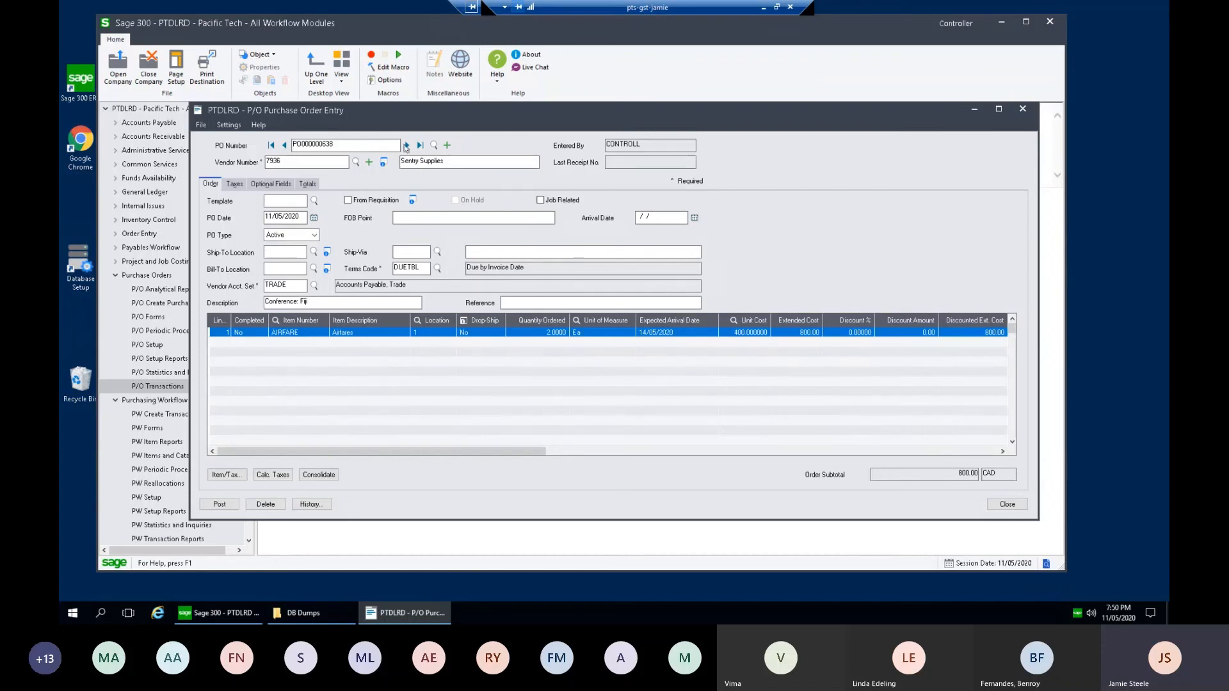
{"action": "left_click", "coordinate": [351, 146]}
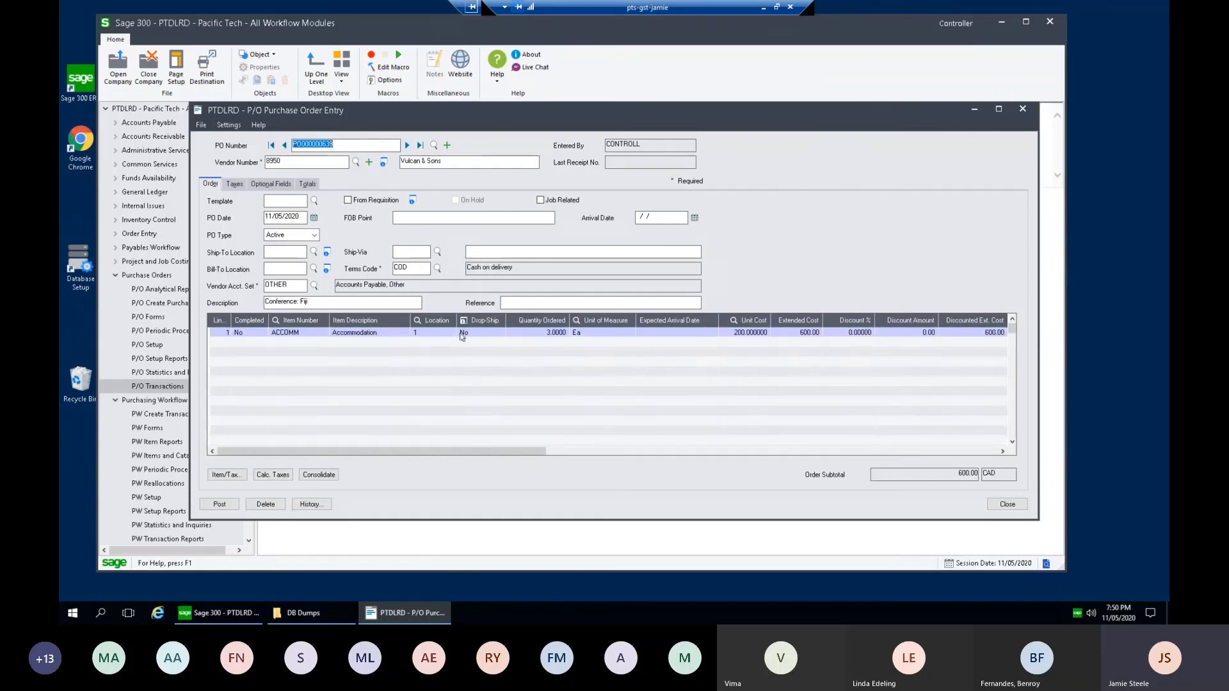
{"action": "left_click", "coordinate": [559, 338]}
{"action": "left_click", "coordinate": [752, 334]}
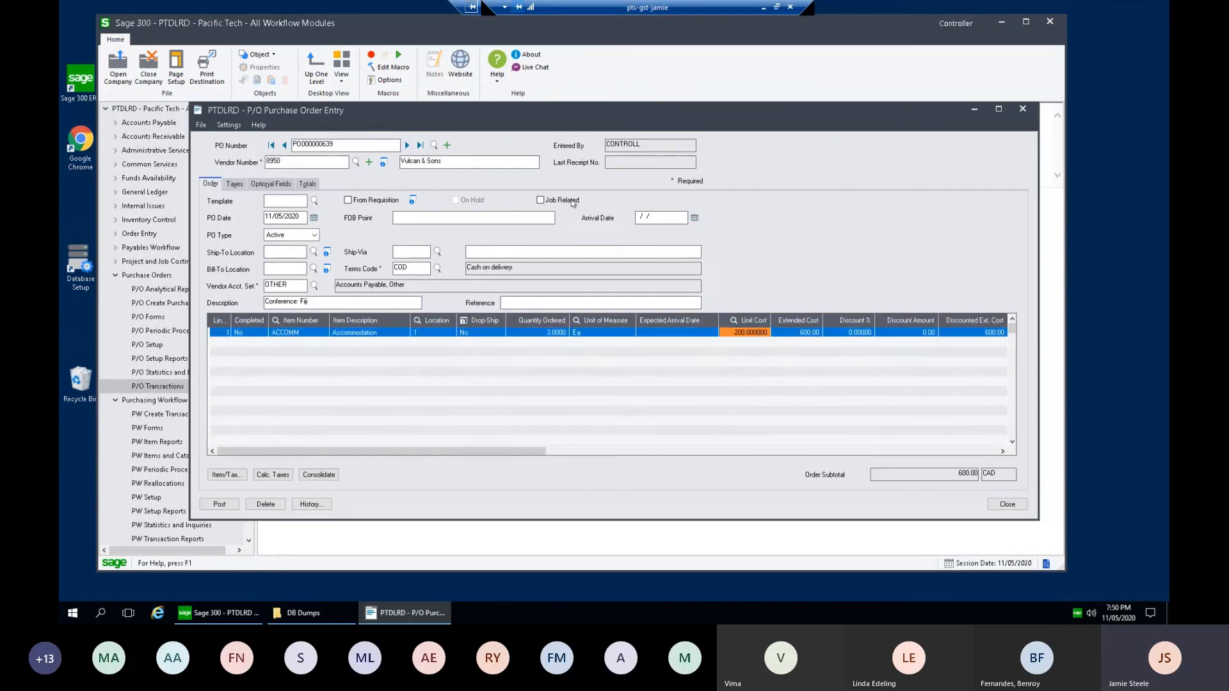
{"action": "left_click", "coordinate": [407, 145]}
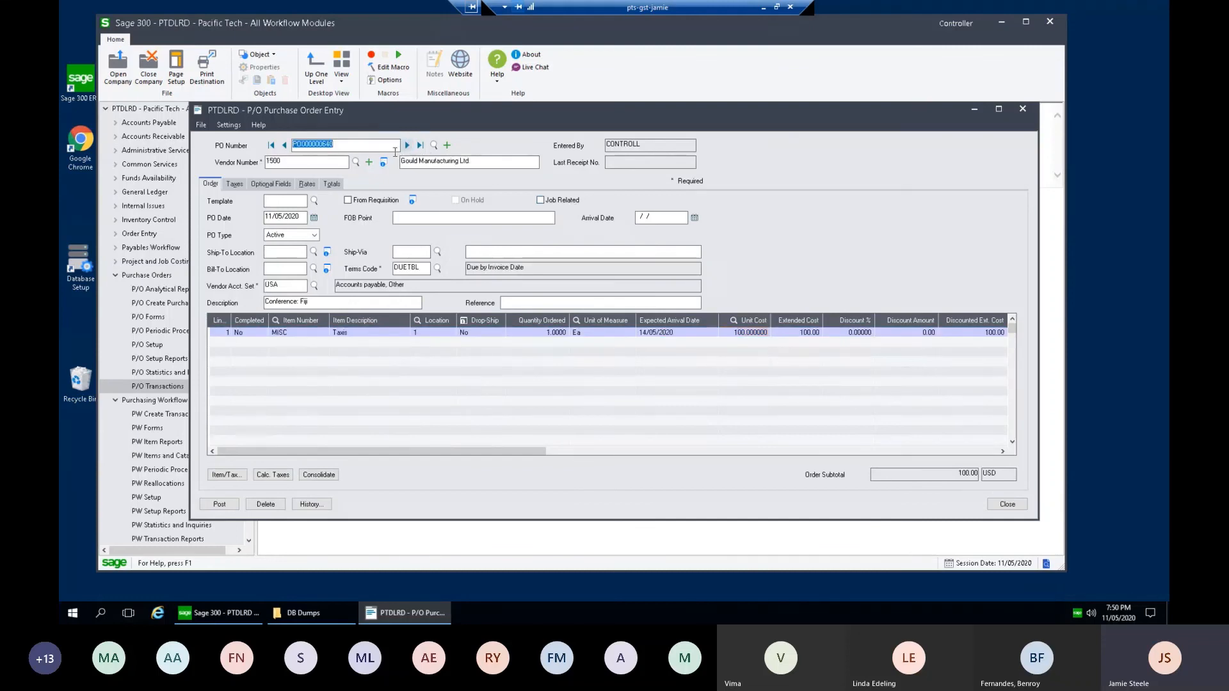
{"action": "left_click", "coordinate": [378, 335]}
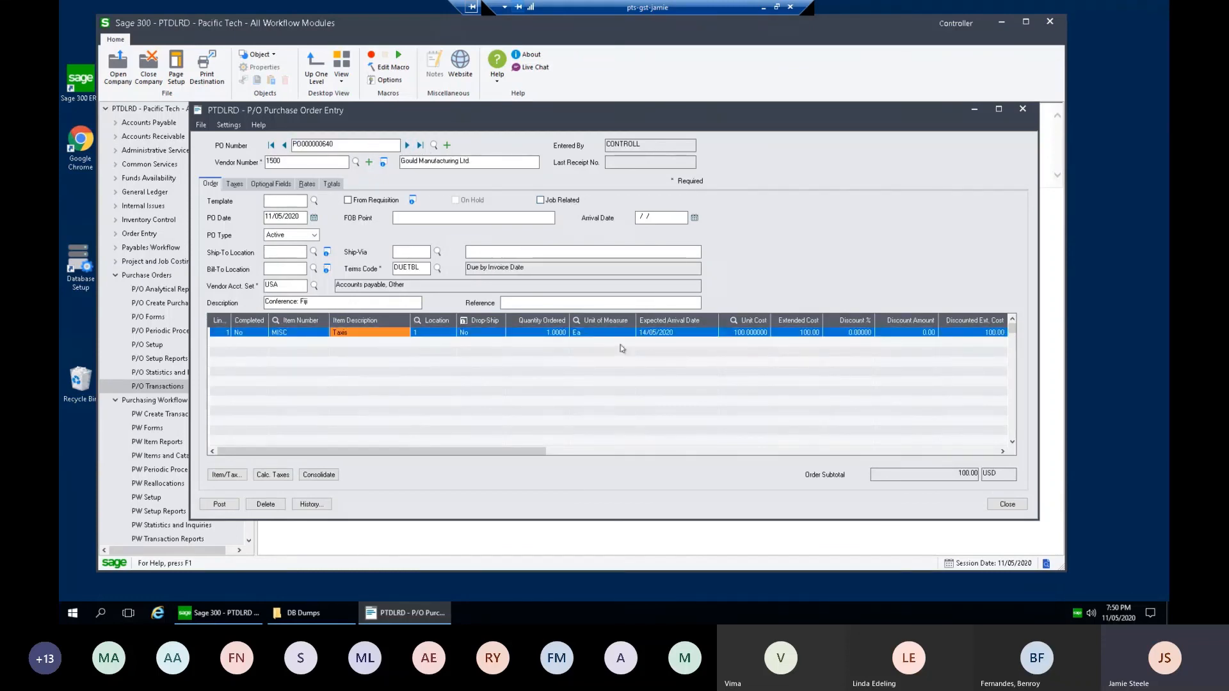
{"action": "left_click", "coordinate": [753, 336]}
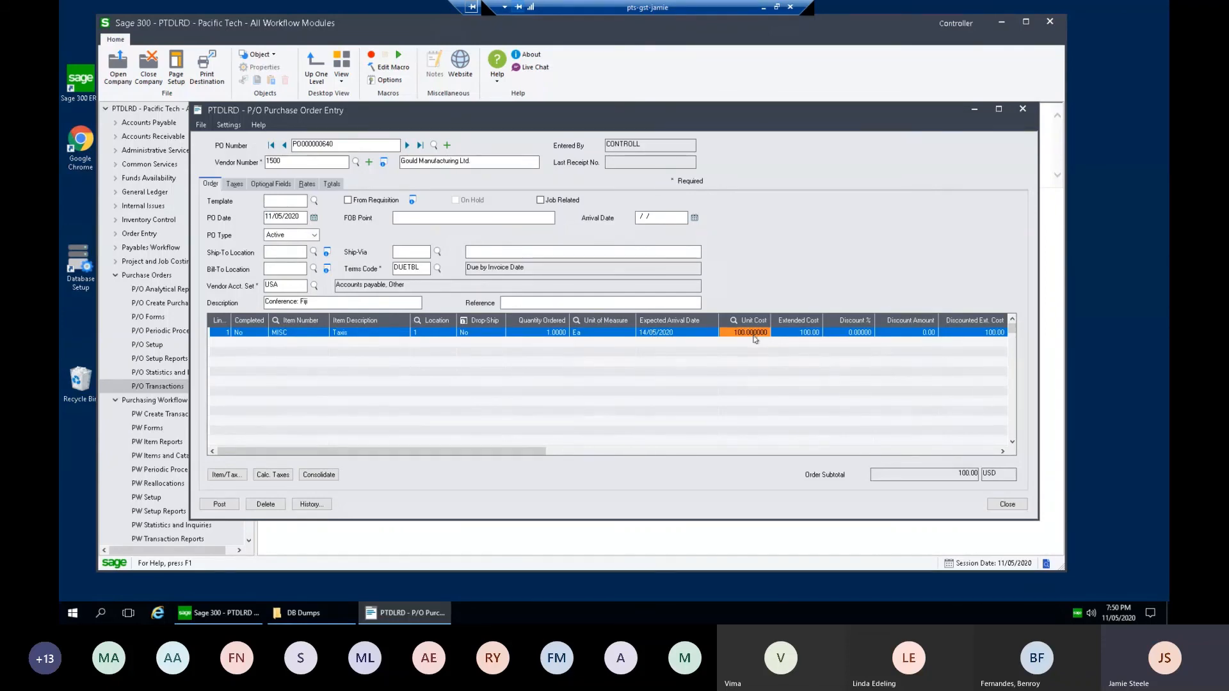